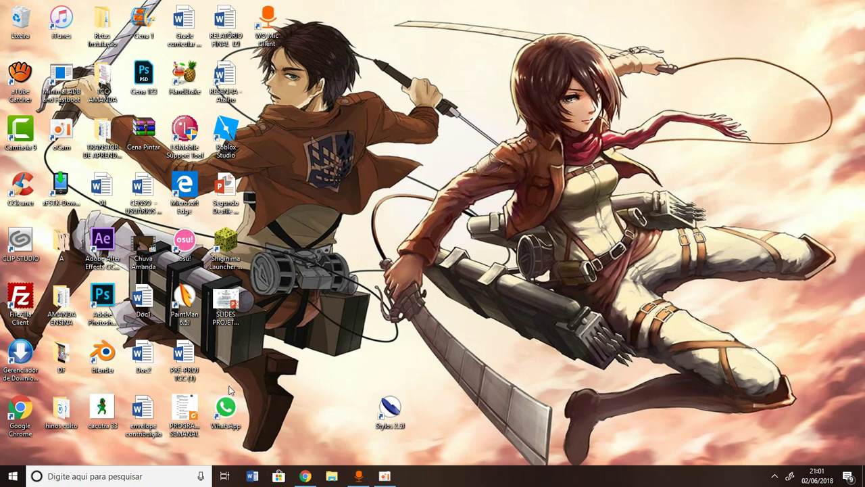
Launch RETAS STUDIO Stylos from the desktop and close the File Previewer palette
click(226, 302)
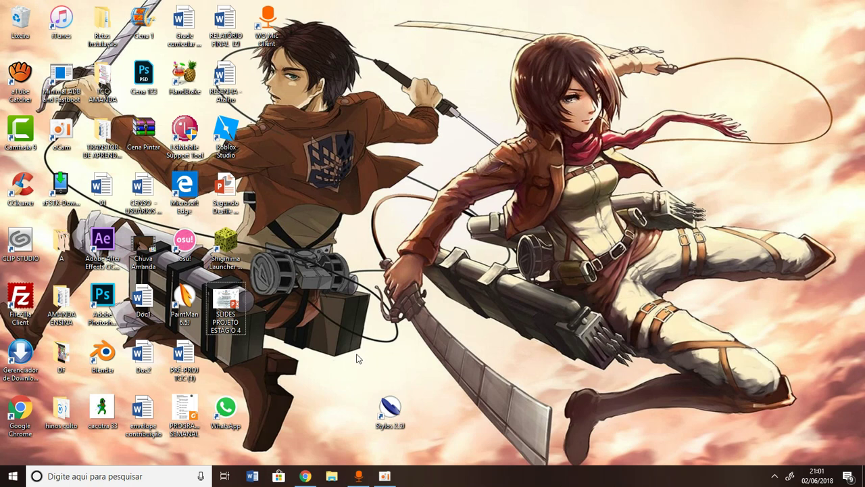
double_click(390, 408)
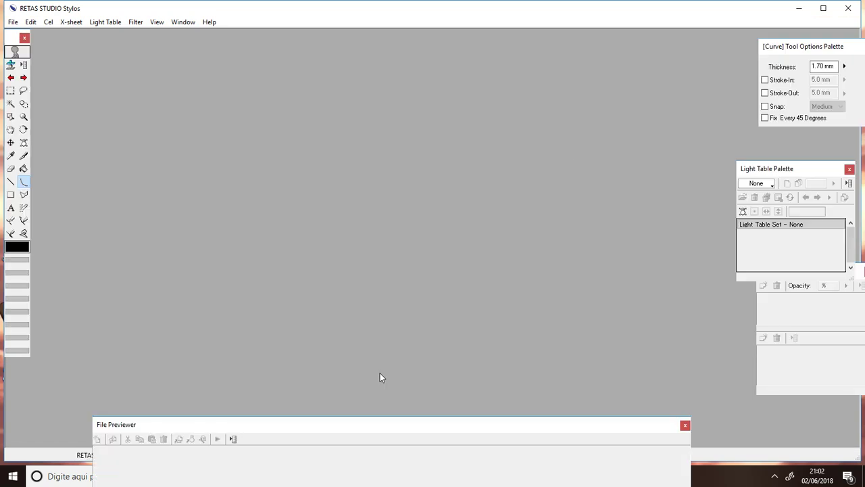
drag(336, 426, 342, 350)
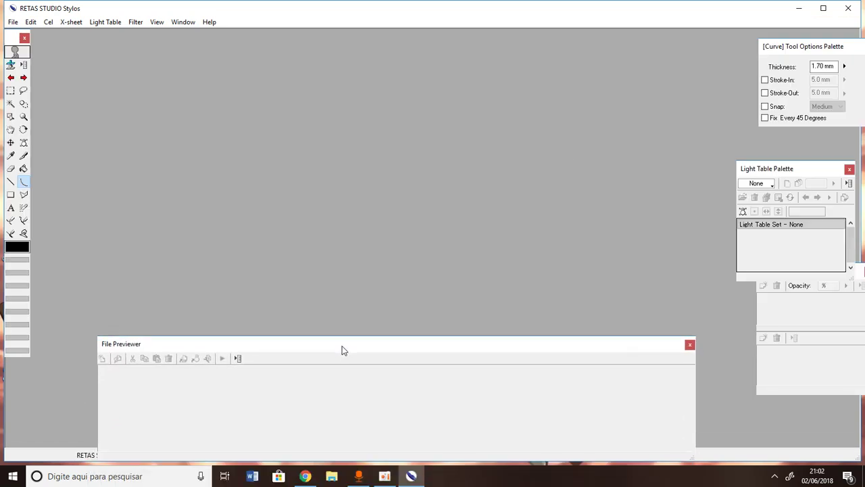
click(690, 345)
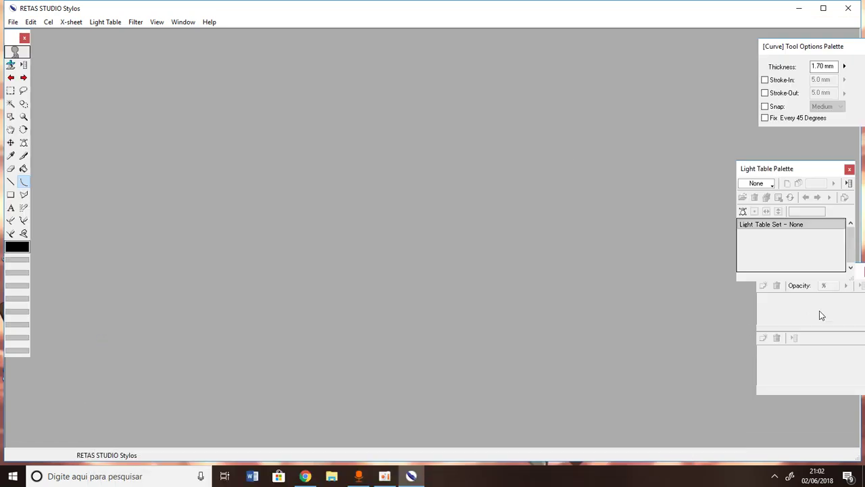
Reposition the Layer, Light Table and Tool Options palettes so that all three lie fully inside the workspace
drag(861, 273, 847, 321)
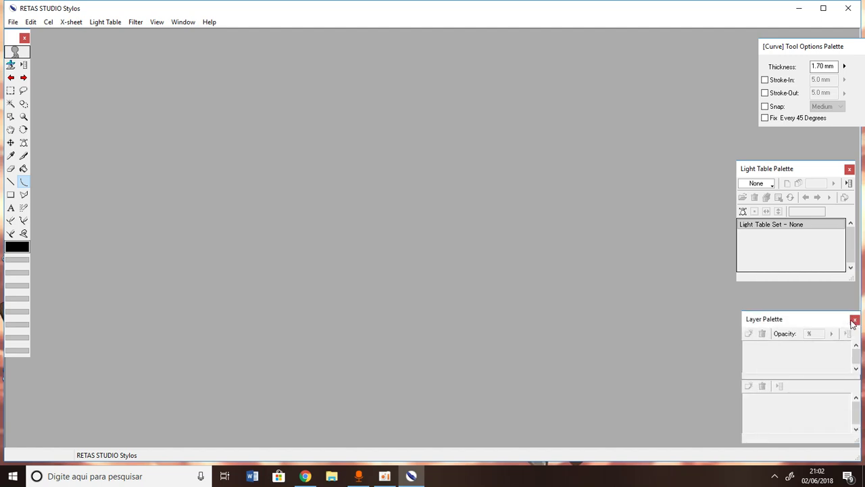
drag(805, 175, 809, 181)
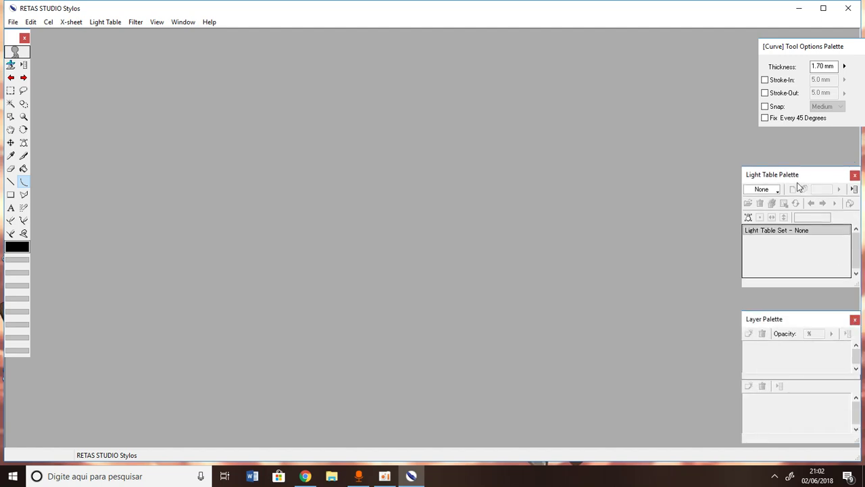
mouse_move(804, 52)
mouse_down()
mouse_move(782, 45)
mouse_move(787, 52)
mouse_up()
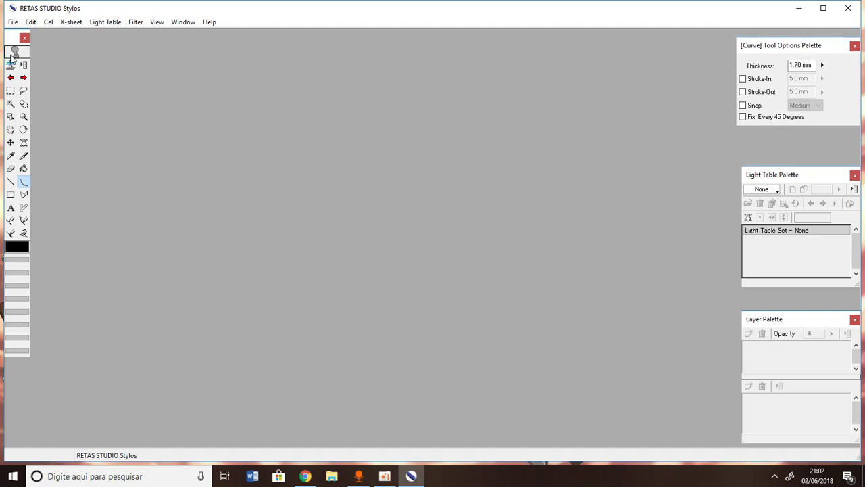
click(14, 22)
mouse_move(34, 35)
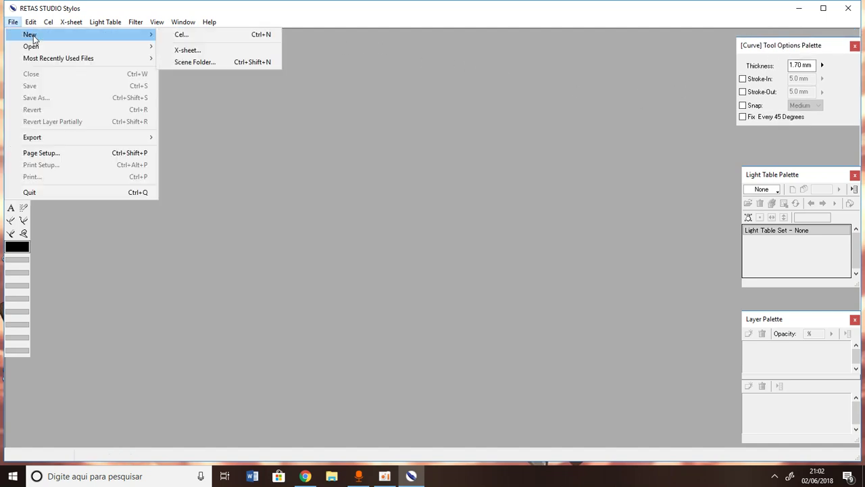
click(207, 35)
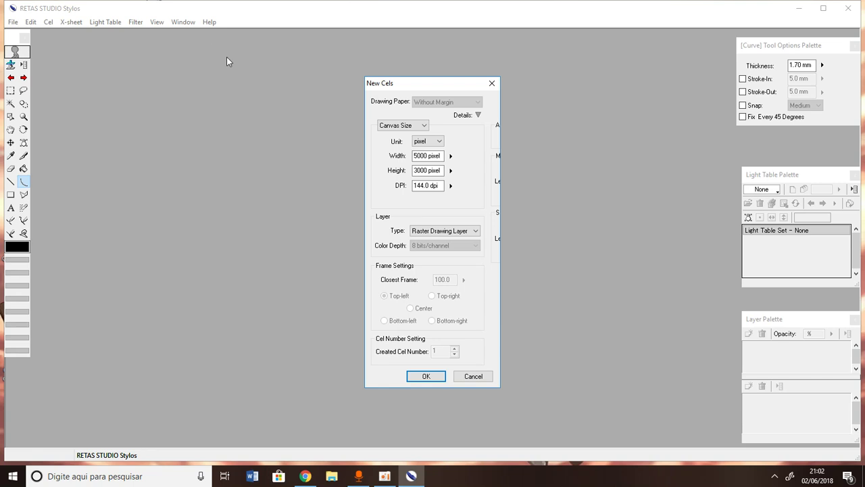
click(385, 476)
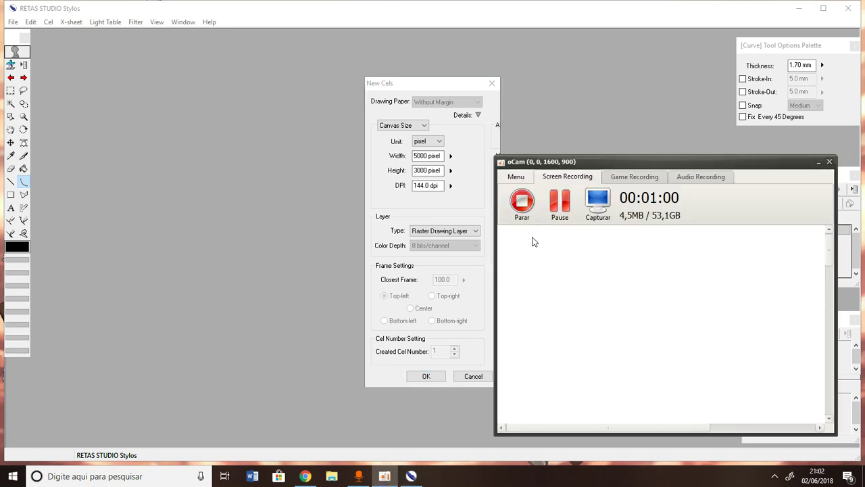
click(818, 163)
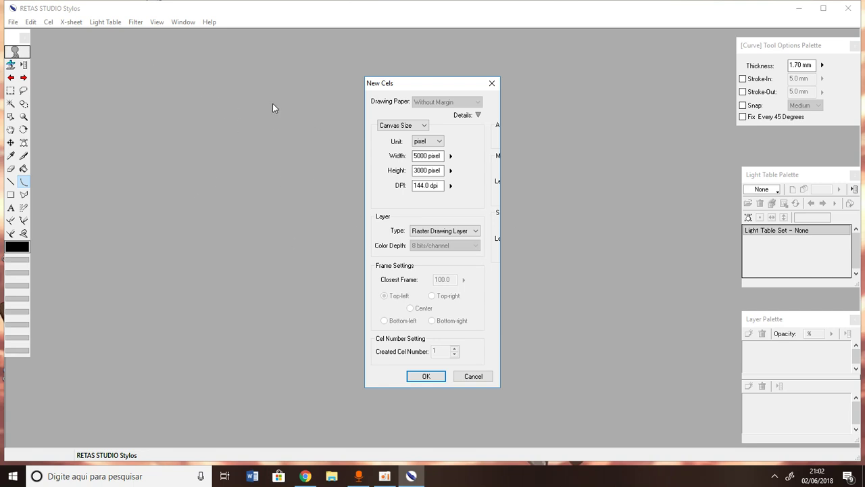
click(493, 84)
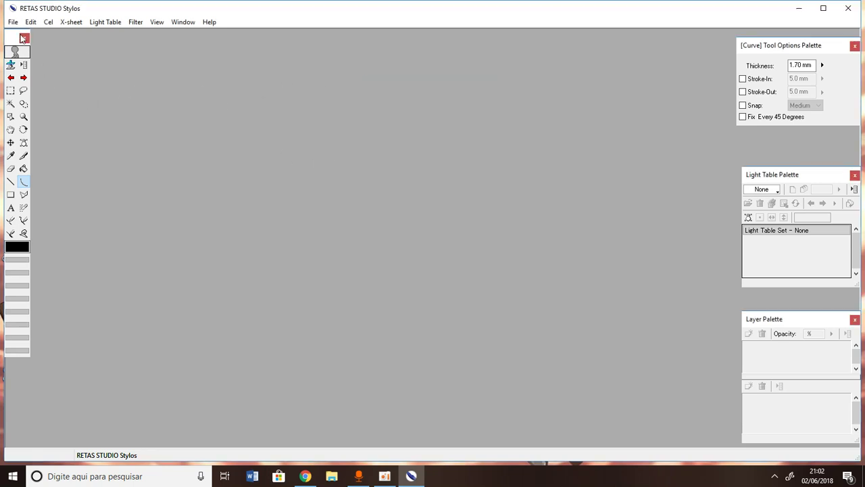
Create a new 5000 by 3000 pixel cel at 144 dpi with a Raster Drawing Layer, and maximize the document and program windows
click(13, 22)
mouse_move(42, 41)
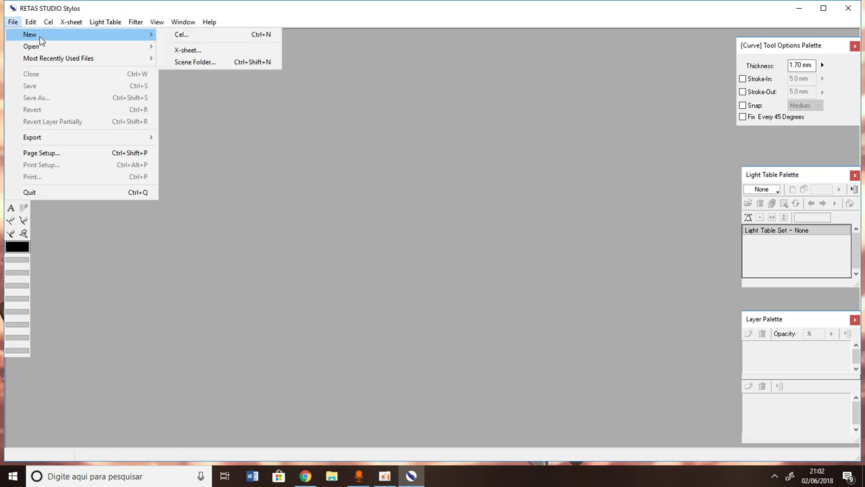
click(182, 34)
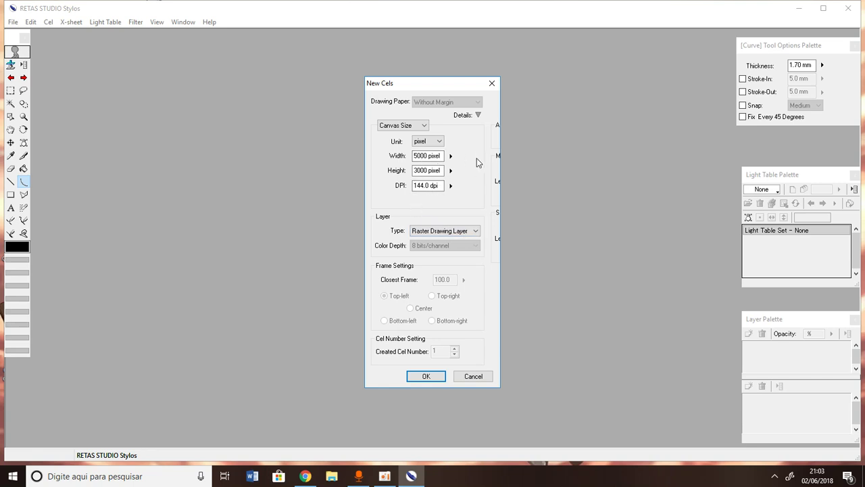
click(423, 376)
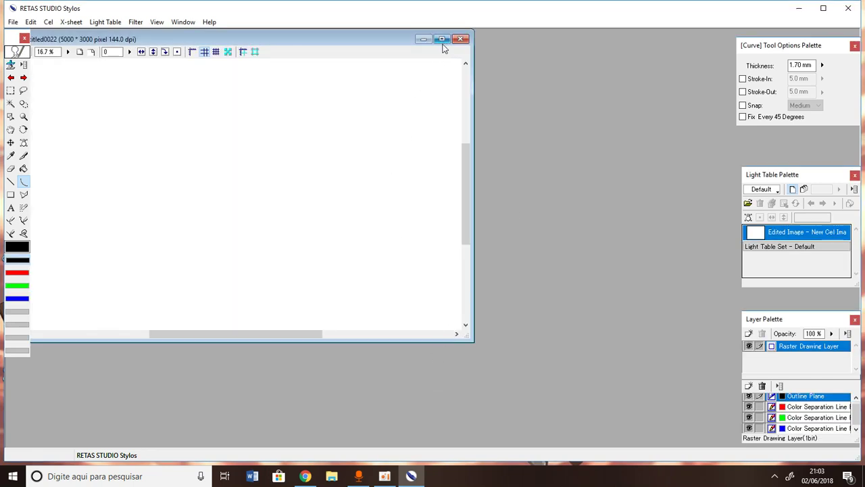
click(441, 39)
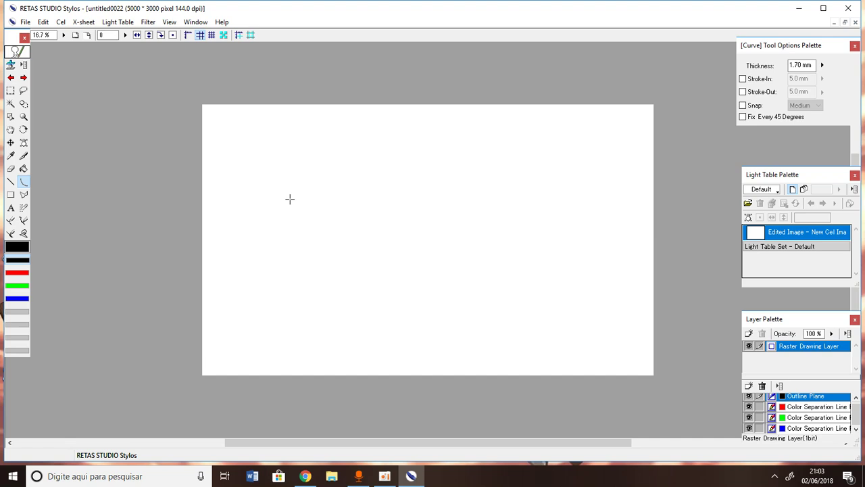
click(823, 7)
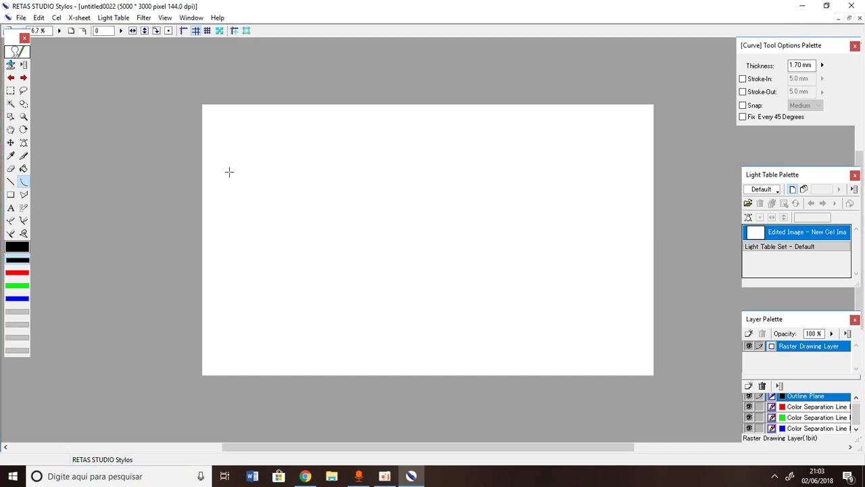
Draw three black arched curves with the Curve tool on the Raster Drawing Layer, from the canvas's left part to its centre
drag(311, 185, 264, 304)
click(247, 154)
drag(372, 230, 291, 373)
click(284, 179)
drag(435, 239, 358, 336)
click(372, 226)
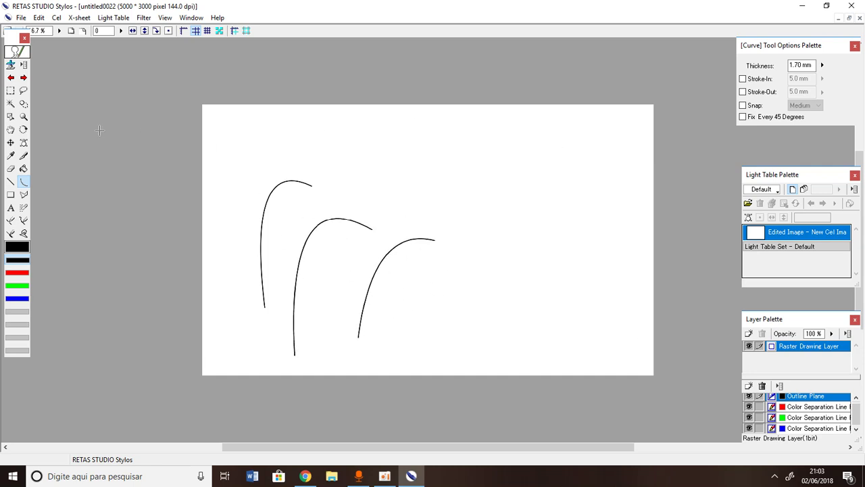
Switch to the Shadow Markup Layer and draw five curves on it, spread from the canvas's left side to right of centre
click(17, 52)
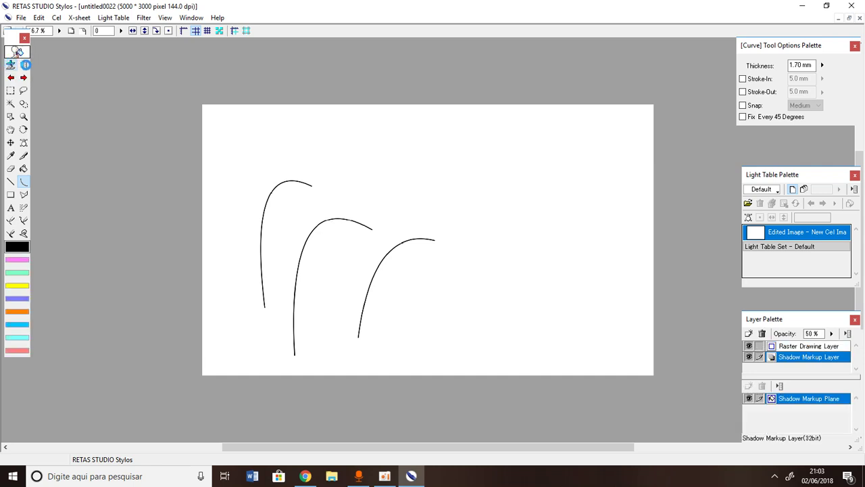
click(11, 63)
click(11, 64)
drag(298, 158, 183, 91)
drag(362, 140, 331, 259)
click(279, 186)
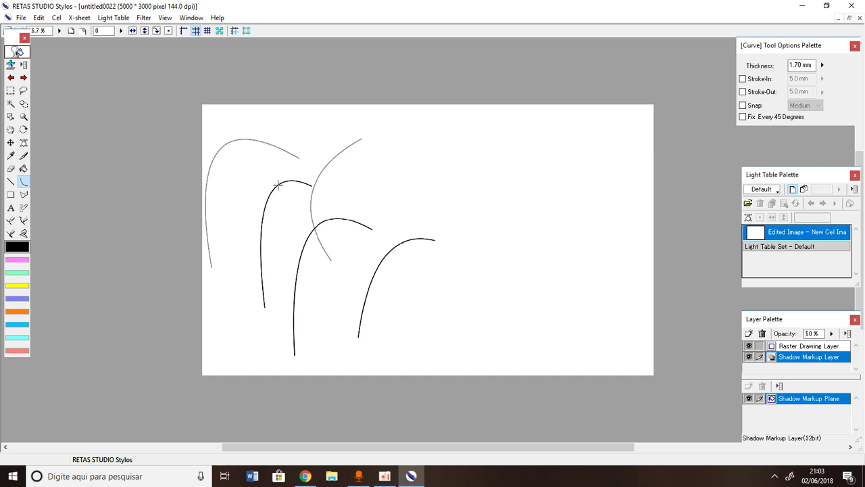
drag(404, 186, 359, 268)
click(362, 189)
drag(315, 192, 266, 294)
click(261, 196)
drag(539, 213, 450, 364)
click(432, 225)
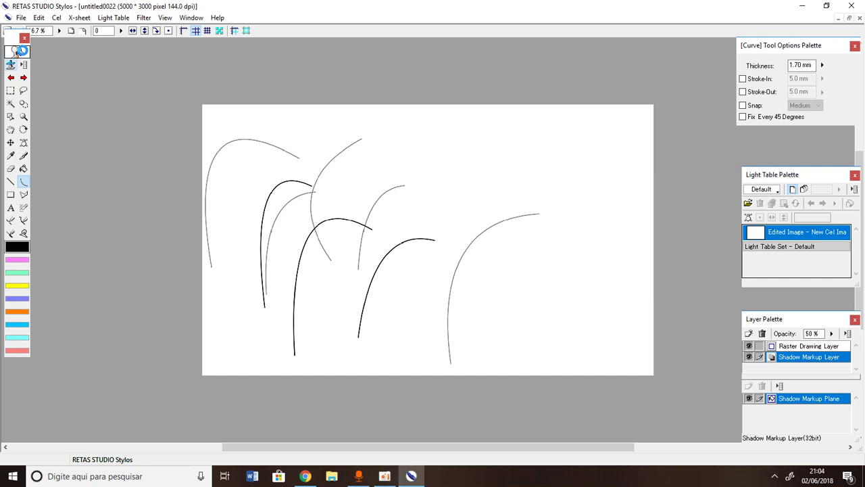
Return to the Raster Drawing Layer and draw four black curves around the canvas's centre, one beside the large shadow curve
click(18, 54)
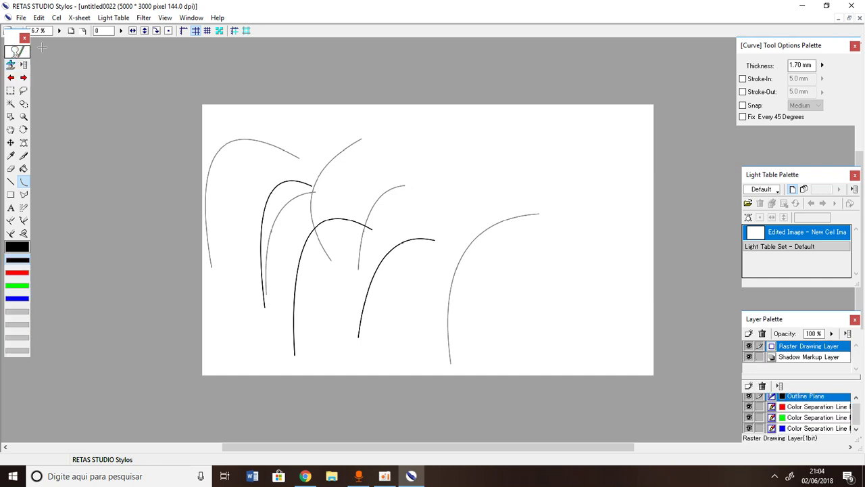
drag(441, 201, 405, 245)
click(419, 163)
drag(464, 196, 430, 251)
click(444, 193)
mouse_move(487, 184)
mouse_down()
mouse_move(463, 237)
mouse_move(450, 341)
mouse_up()
click(468, 186)
click(448, 248)
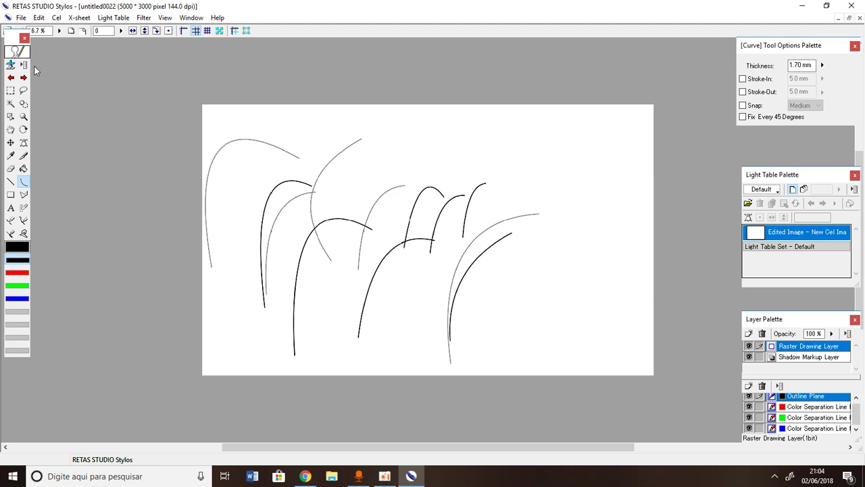
Switch repeatedly between the Shadow Markup Layer and the Raster Drawing Layer, ending on the Raster Drawing Layer
click(18, 52)
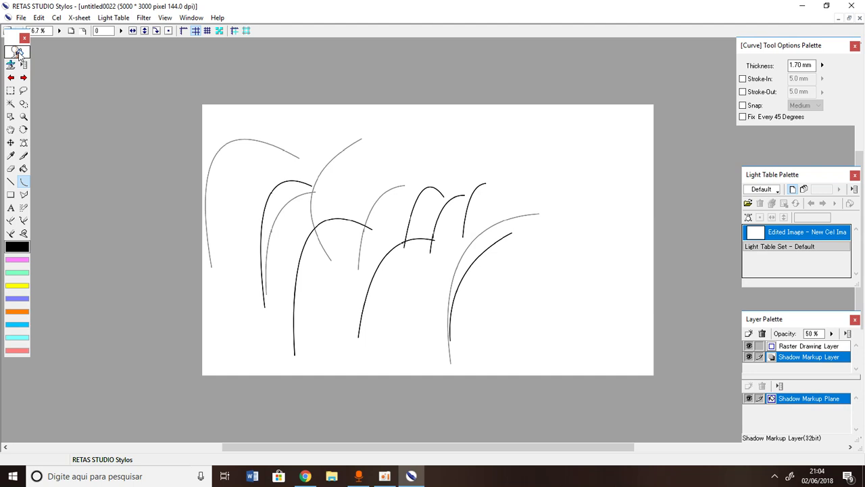
click(19, 53)
click(18, 52)
click(18, 52)
click(18, 52)
click(19, 52)
click(19, 52)
click(18, 52)
click(18, 52)
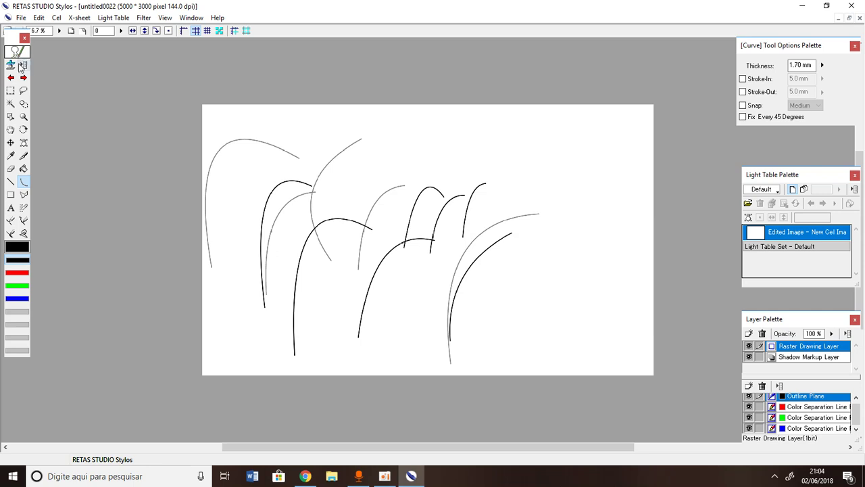
Draw two more black curves on the Raster Drawing Layer, hiding and showing that layer again after each one
drag(428, 155, 380, 194)
click(377, 142)
click(749, 346)
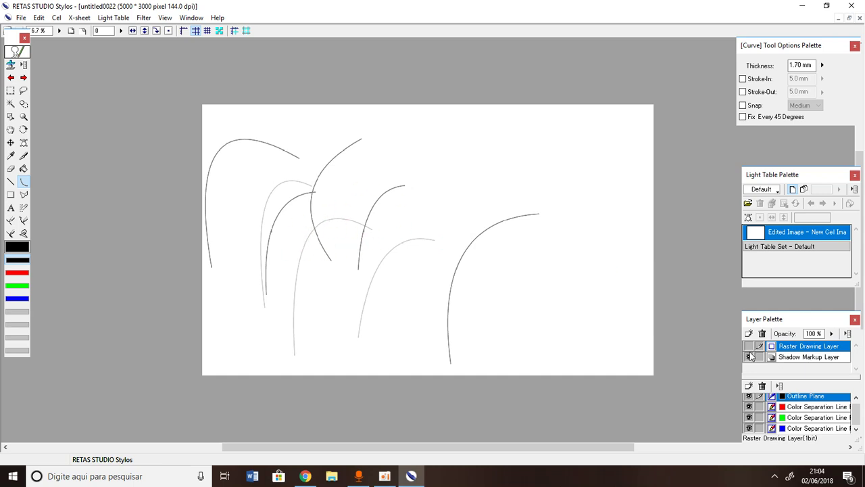
scroll(758, 424, up, 1)
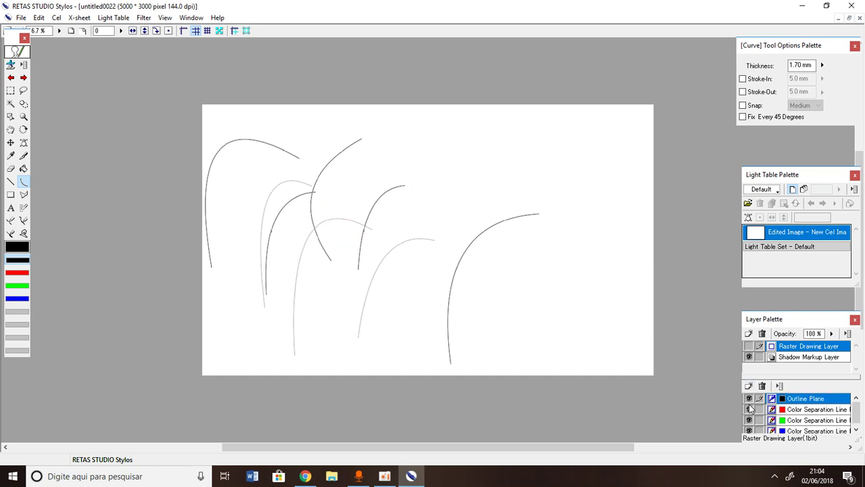
click(750, 346)
drag(560, 245, 505, 326)
click(505, 262)
click(749, 346)
click(750, 346)
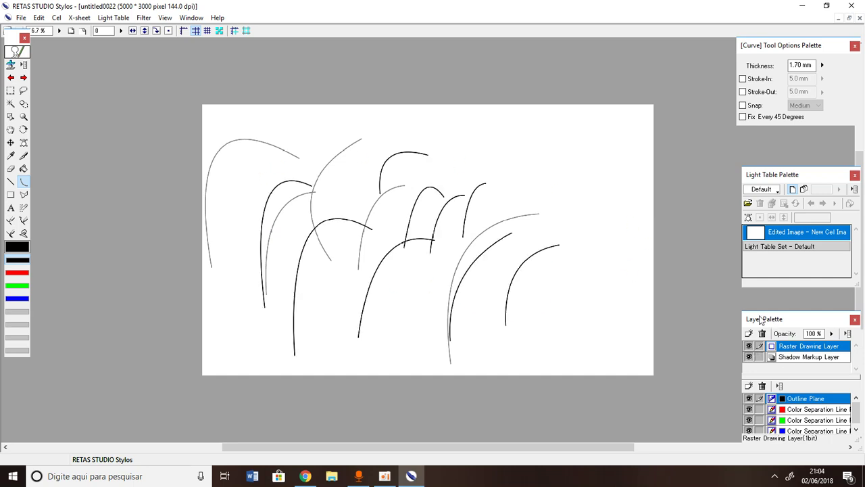
Move the Layer Palette over the canvas's right part and draw a short black curve below the canvas's centre
click(191, 17)
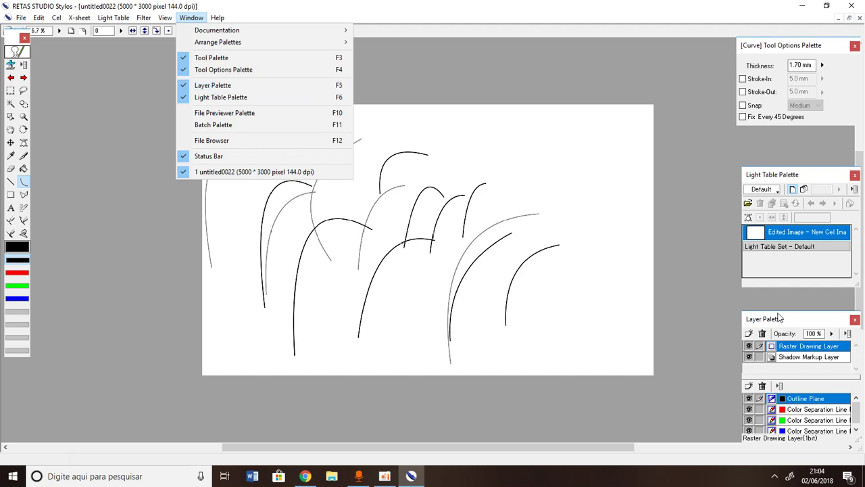
drag(784, 319, 563, 149)
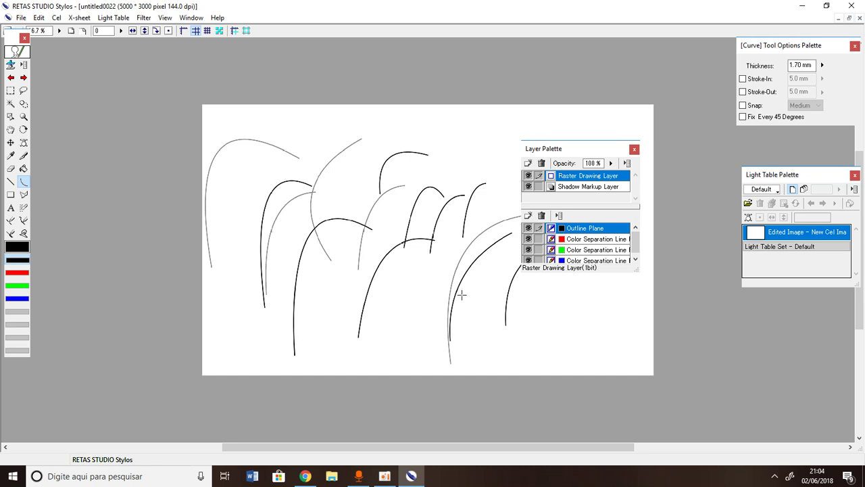
drag(437, 276, 396, 332)
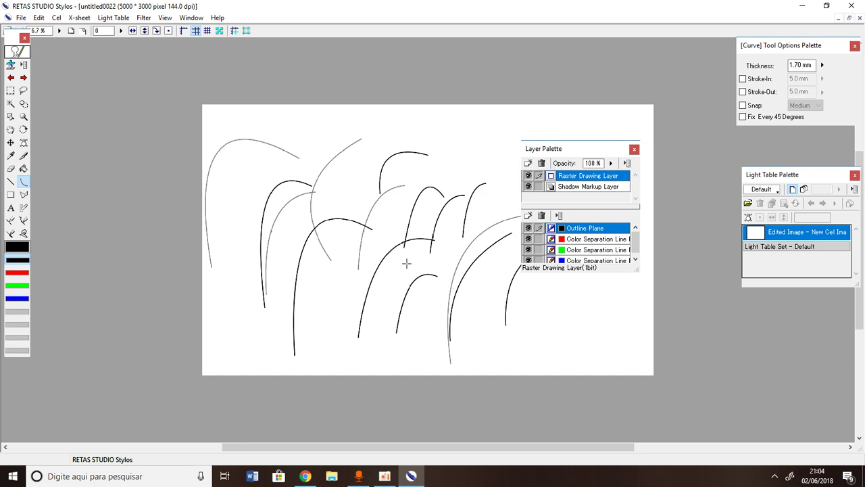
Toggle the visibility of the Raster Drawing and Shadow Markup layers, leaving only the Raster Drawing Layer shown
click(529, 176)
click(529, 187)
click(529, 186)
click(529, 176)
click(529, 187)
click(528, 186)
click(528, 176)
click(528, 187)
click(529, 177)
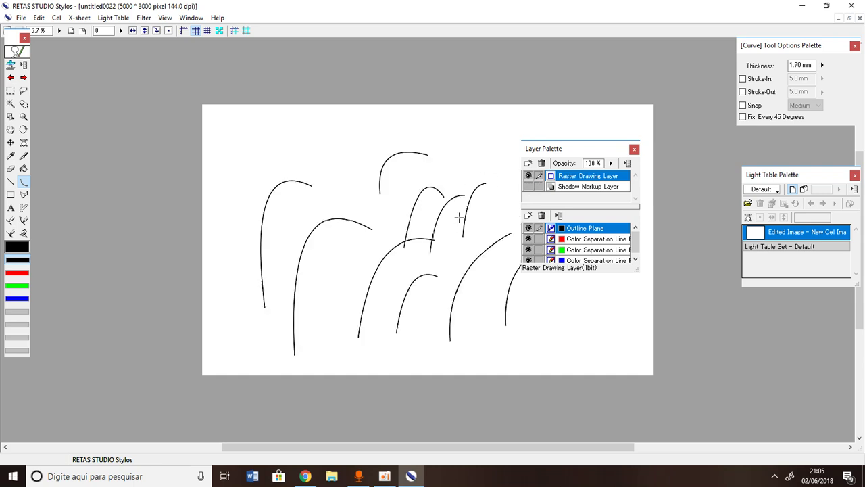
Hide the Outline Plane and show it again, and bring up the list of available palettes
click(529, 230)
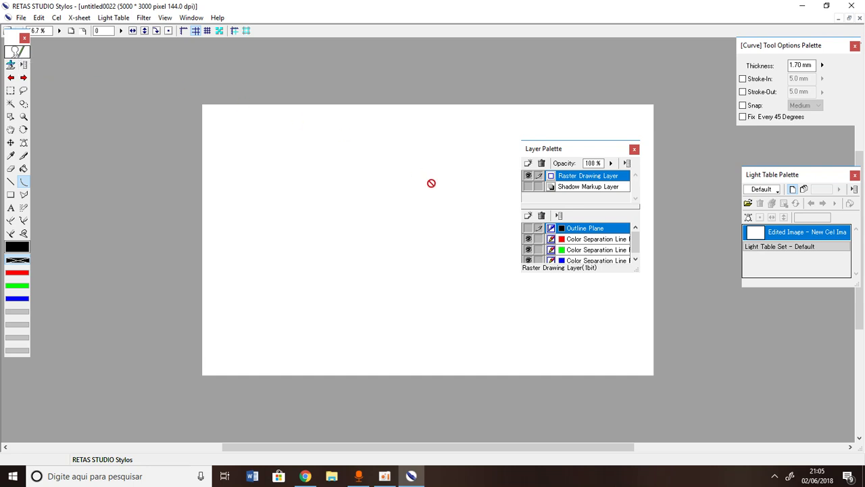
click(528, 228)
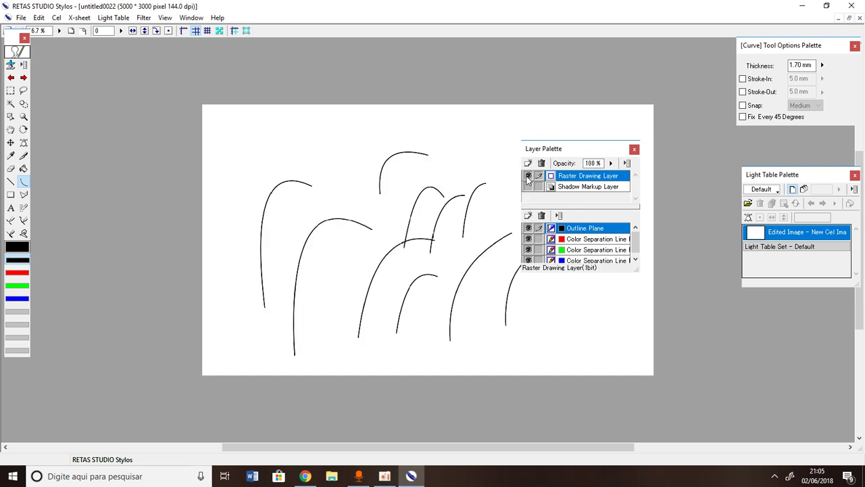
click(191, 18)
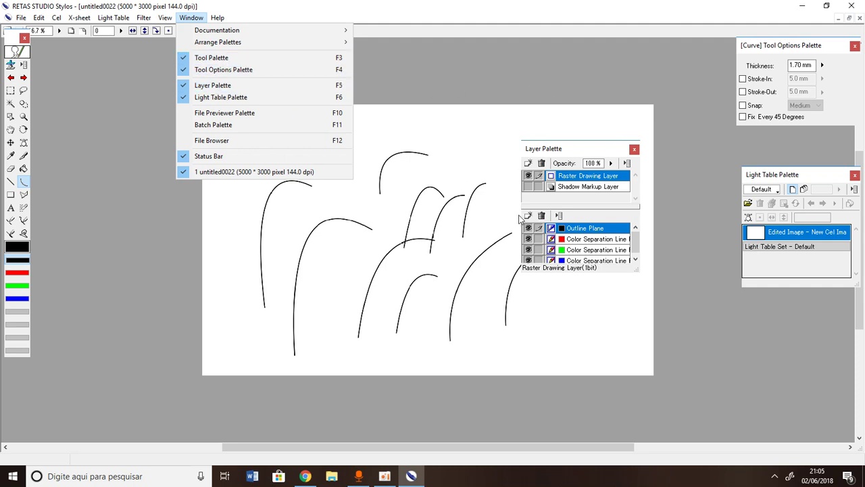
Move the Light Table, Tool Options and Layer palettes out of place and restore all palettes to their default positions
drag(783, 178, 864, 240)
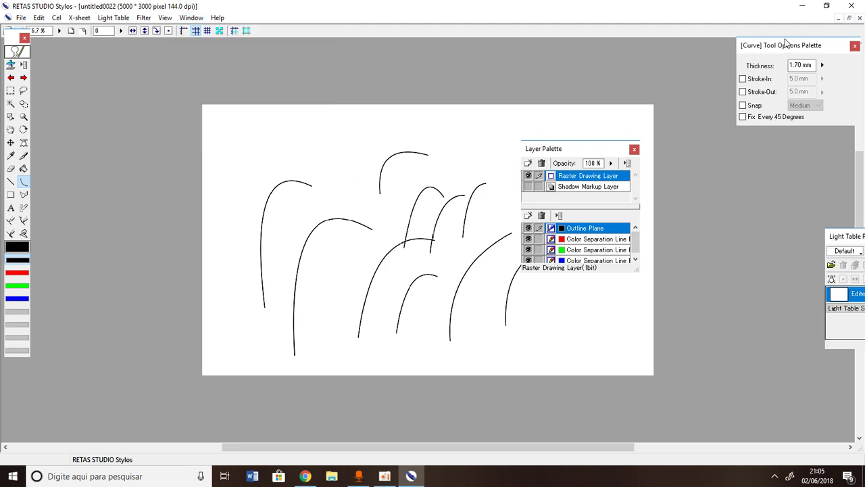
drag(788, 43, 864, 100)
drag(546, 148, 639, 334)
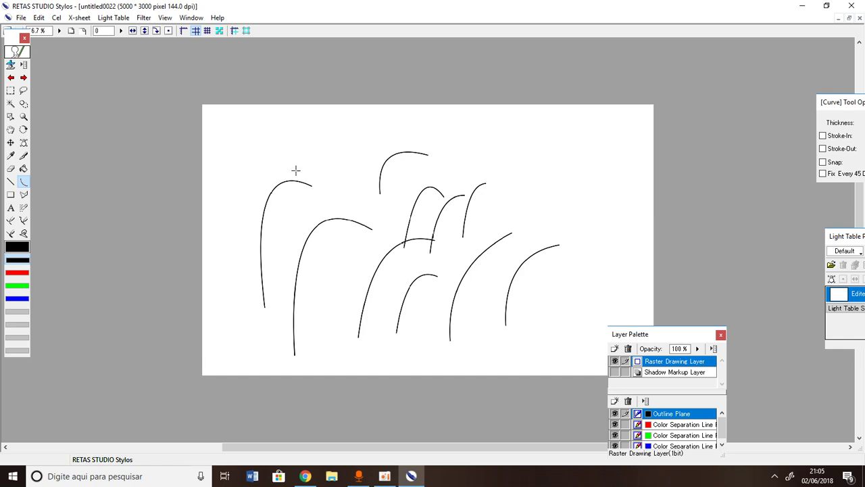
click(191, 18)
mouse_move(218, 48)
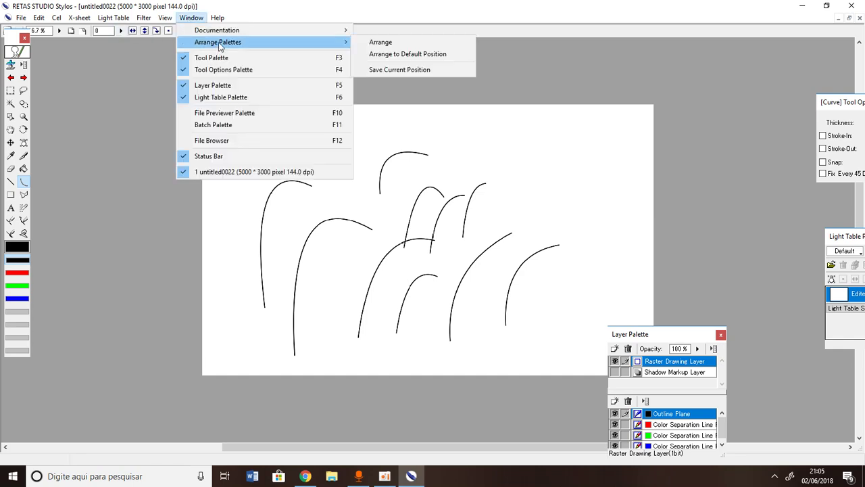
click(401, 53)
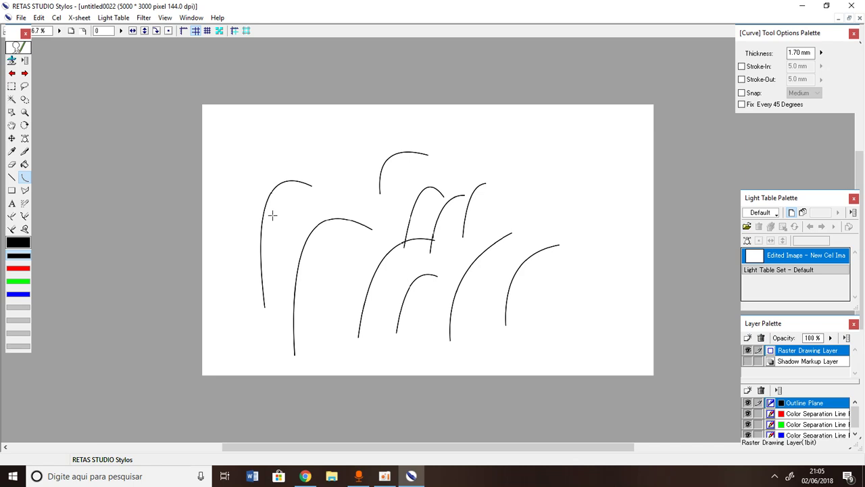
Undo the last seven curves on the Raster Drawing Layer, and switch the Shadow Markup Layer's visibility on and off
key(ctrl+z)
key(ctrl+z)
key(ctrl+z)
key(ctrl+z)
key(ctrl+z)
key(ctrl+z)
key(ctrl+z)
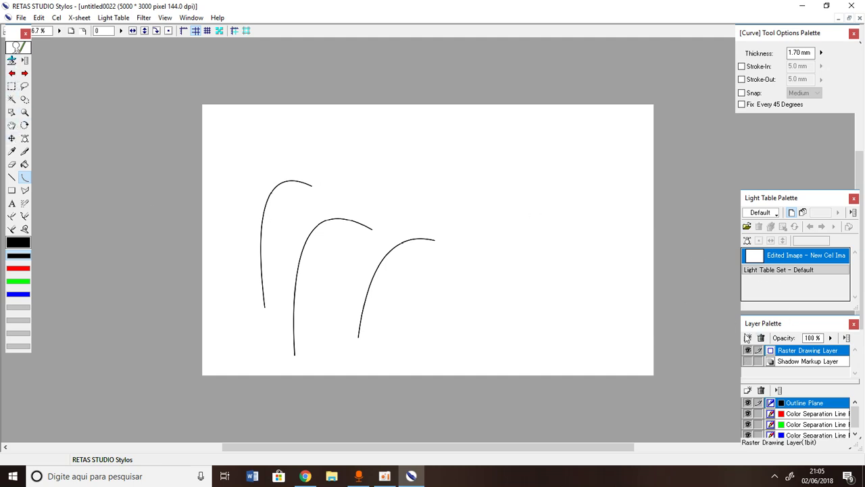
click(748, 362)
click(748, 361)
Draw three black curves above the remaining ones, forming a long pointed shape with a small gap at its lower-left corner
scroll(473, 188, up, 4)
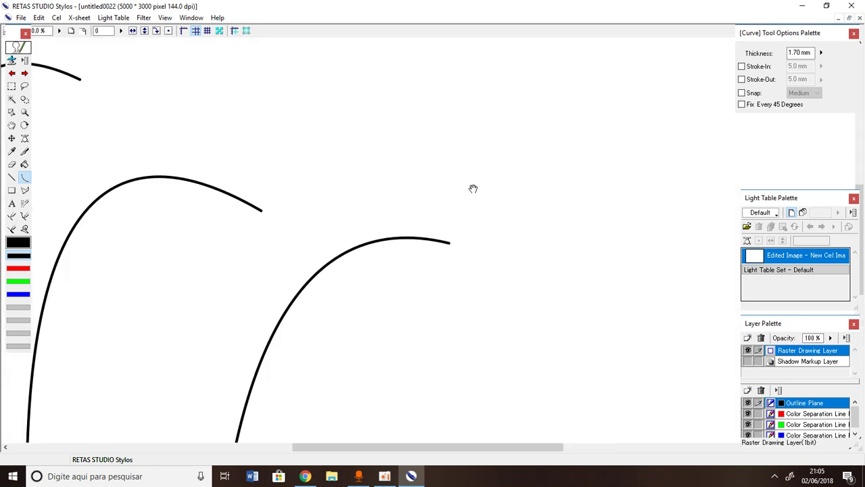
scroll(506, 197, up, 3)
drag(315, 213, 651, 270)
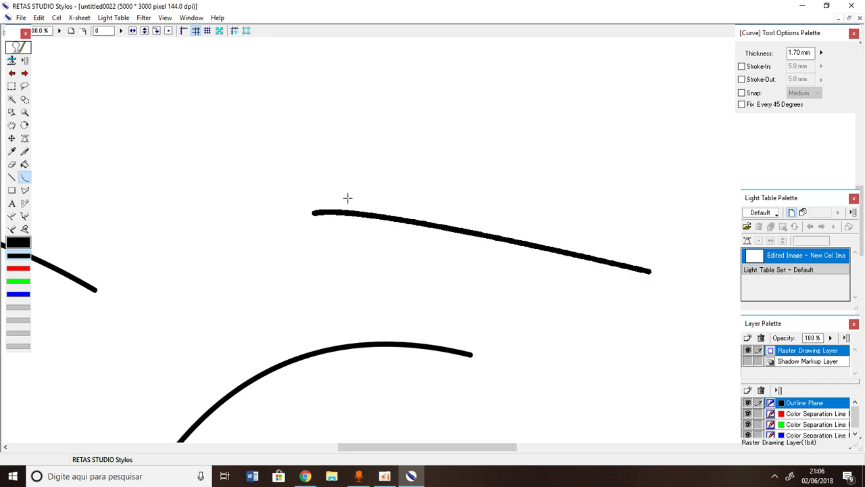
click(344, 219)
drag(274, 90, 312, 207)
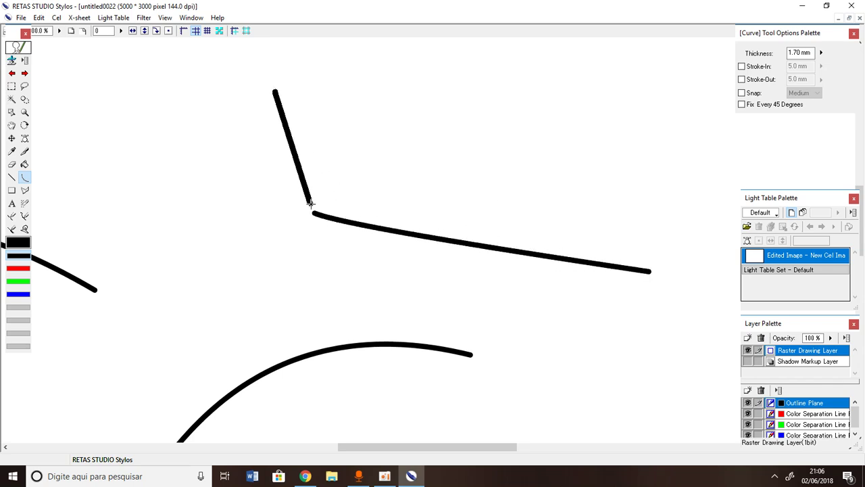
click(312, 207)
scroll(352, 267, up, 3)
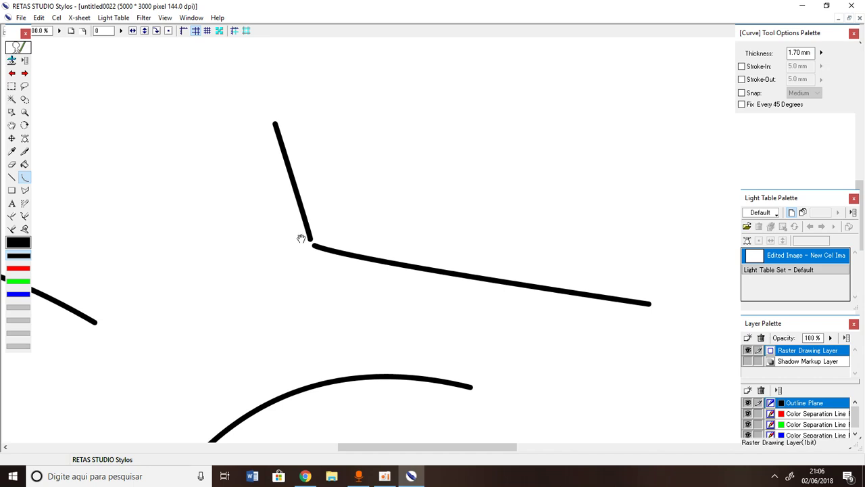
scroll(301, 239, right, 5)
scroll(265, 269, up, 2)
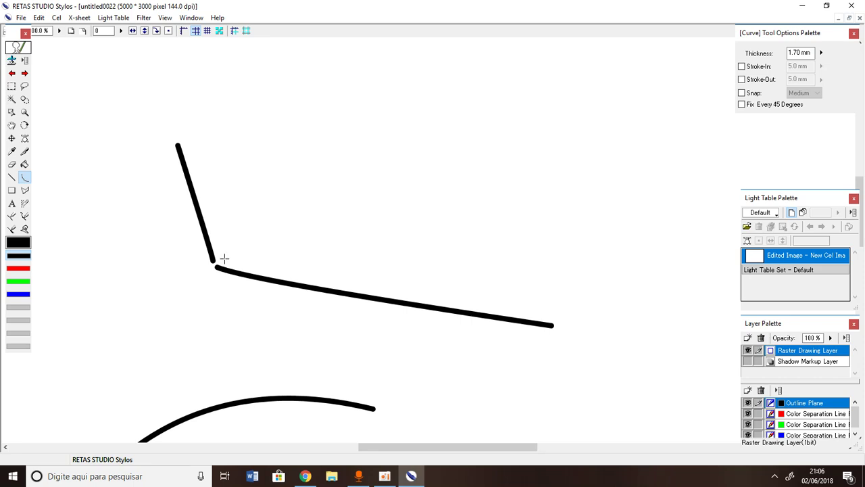
drag(178, 146, 551, 325)
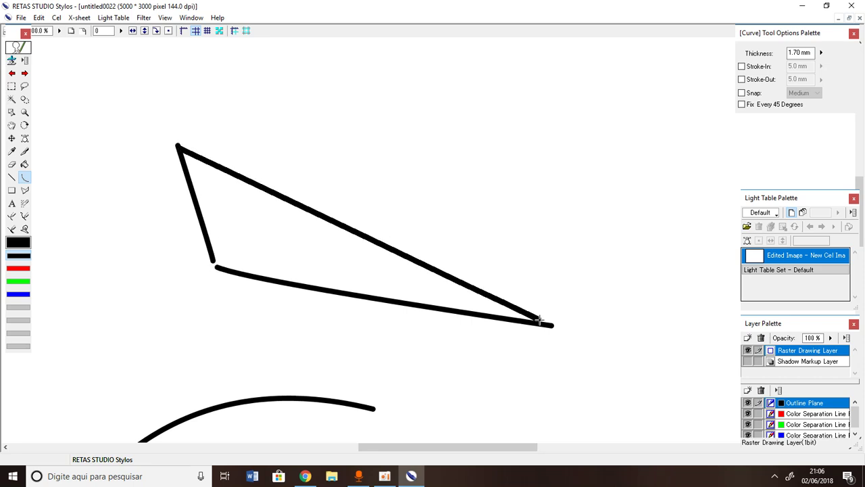
Fill the inside of the open shape with black on the Shadow Markup Layer
click(24, 166)
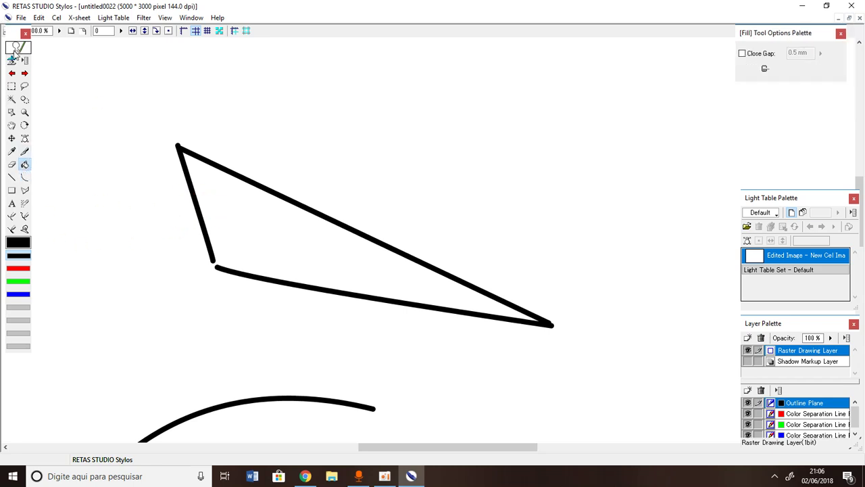
click(218, 203)
click(24, 60)
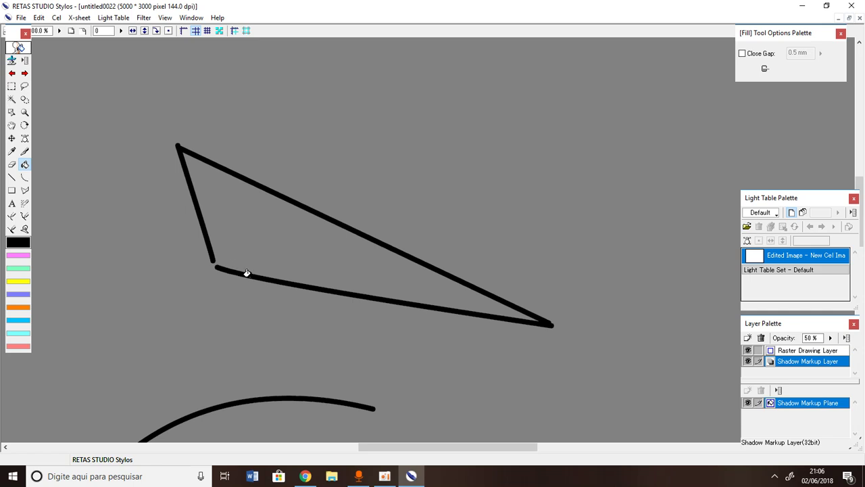
Close the gap at the shape's lower-left corner with a short black curve on the Raster Drawing Layer
click(24, 177)
drag(212, 259, 219, 268)
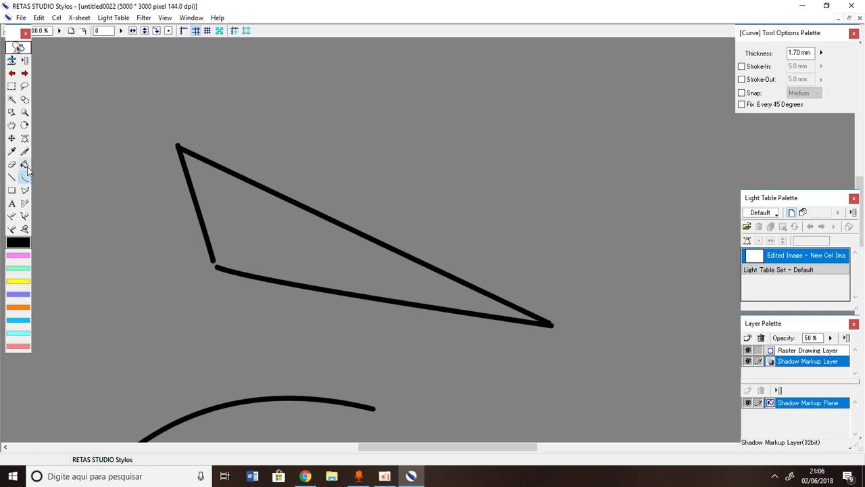
click(19, 48)
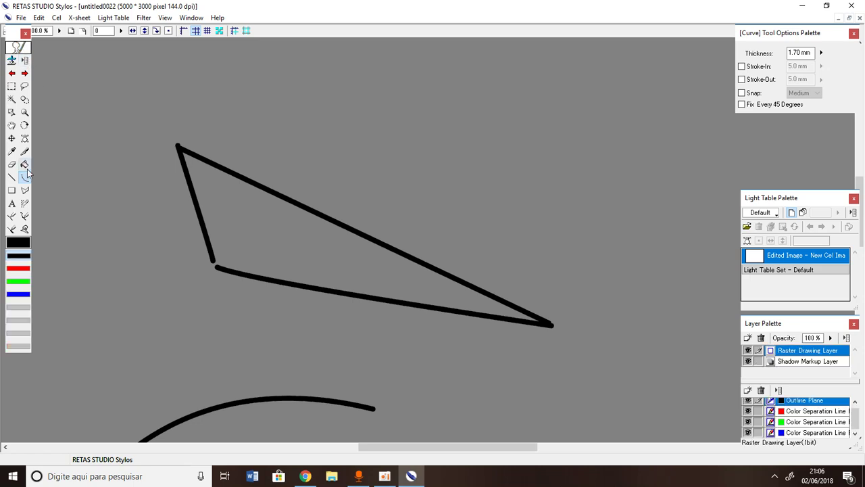
drag(212, 260, 217, 268)
Fill the shape with pink on the Shadow Markup Layer, and undo both fills and the gap-closing curve
click(18, 47)
click(24, 164)
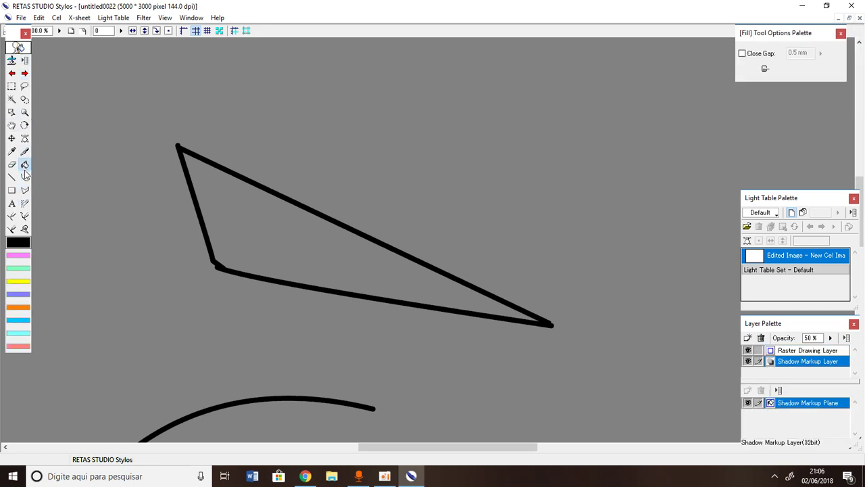
click(18, 255)
click(298, 244)
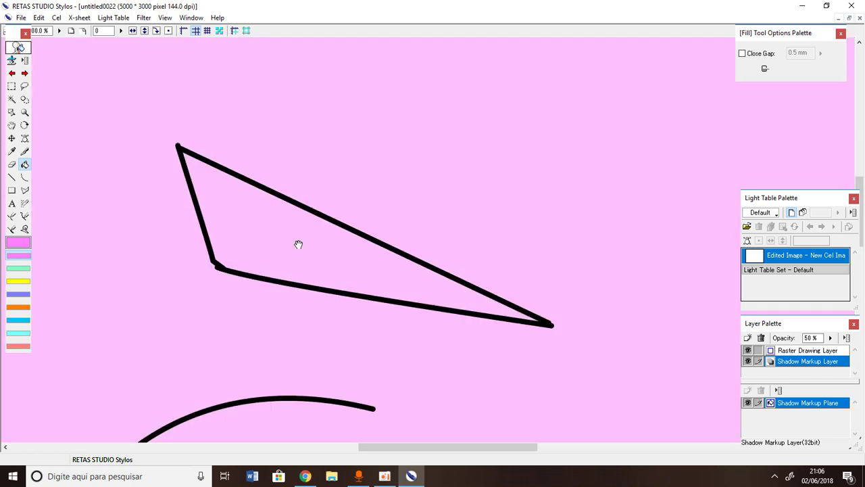
key(ctrl+z)
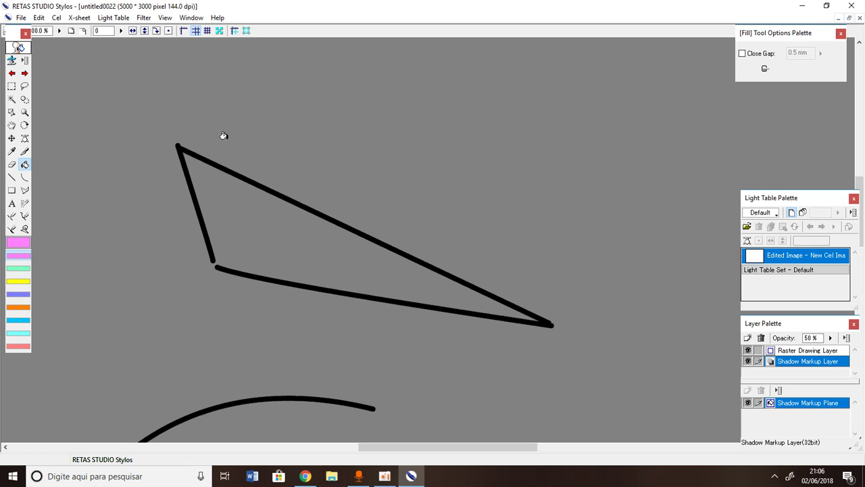
key(ctrl+z)
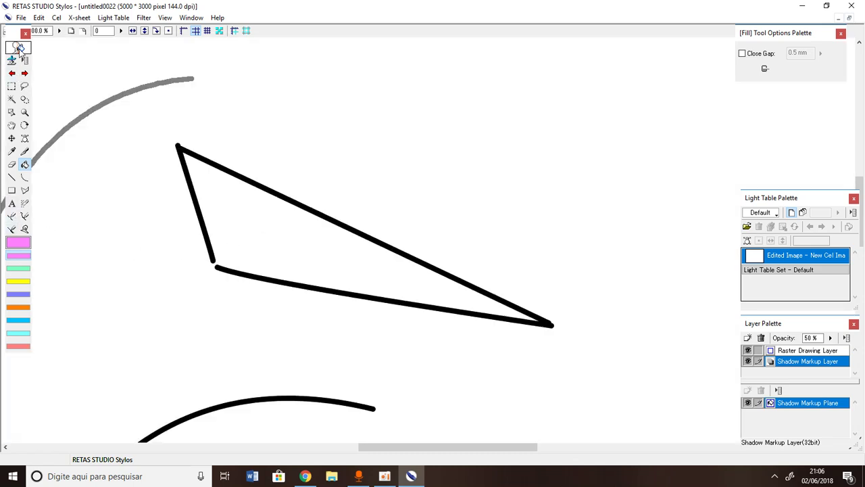
Bridge the gap at the shape's lower-left corner with the Join Line tool on the Raster Drawing Layer
click(47, 145)
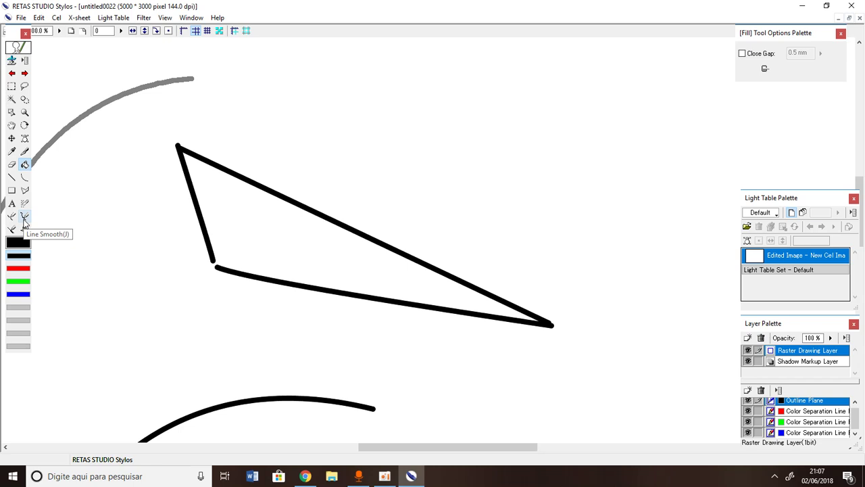
click(12, 216)
mouse_move(201, 250)
mouse_down()
mouse_move(228, 272)
mouse_move(223, 256)
mouse_move(203, 249)
mouse_move(219, 286)
mouse_up()
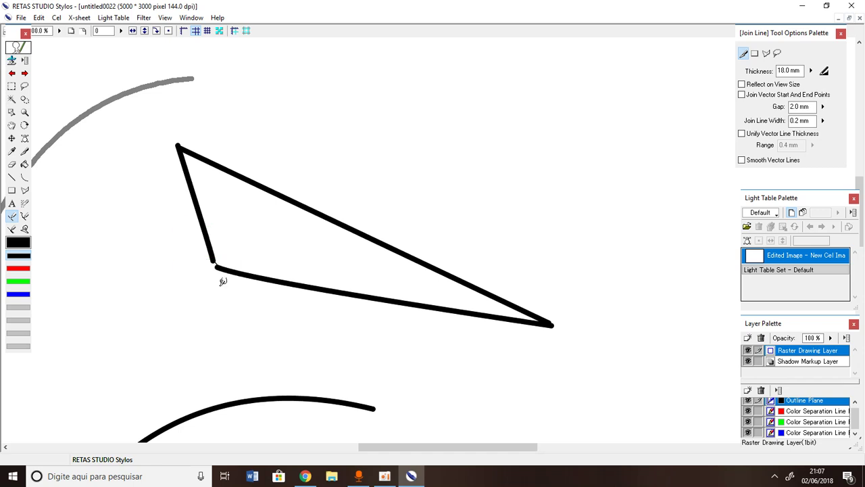
scroll(217, 284, up, 5)
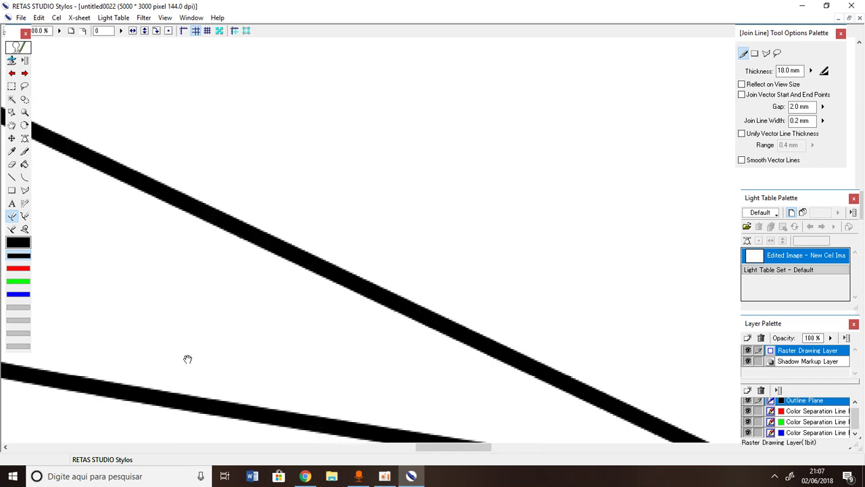
scroll(620, 313, down, 2)
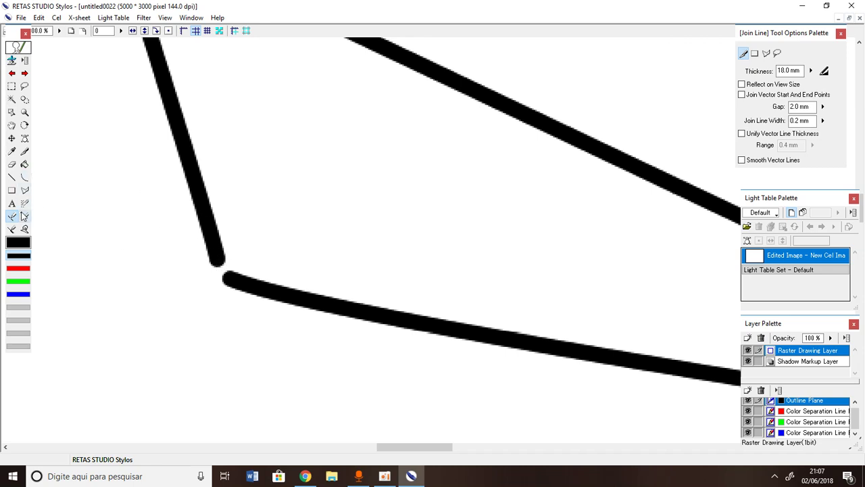
drag(218, 243, 241, 293)
Move the Tool Palette down clear of the zoom controls and zoom the canvas out to 100%
drag(12, 35, 11, 45)
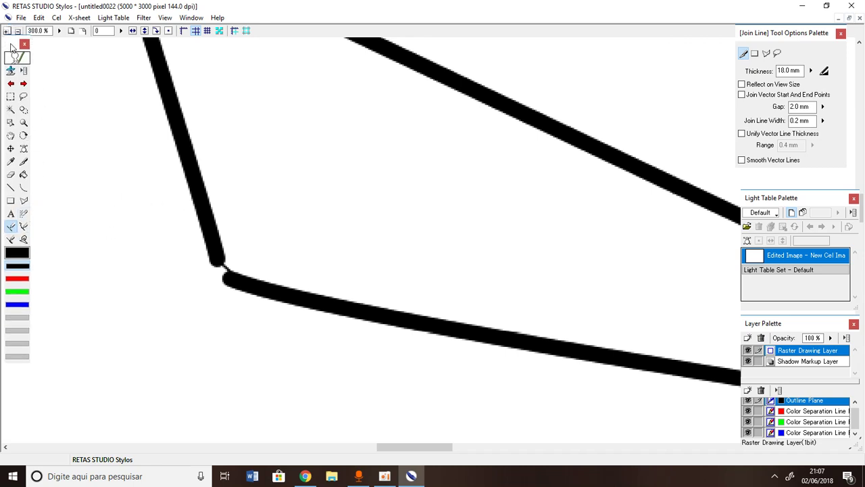
key(ctrl+minus)
key(ctrl+minus)
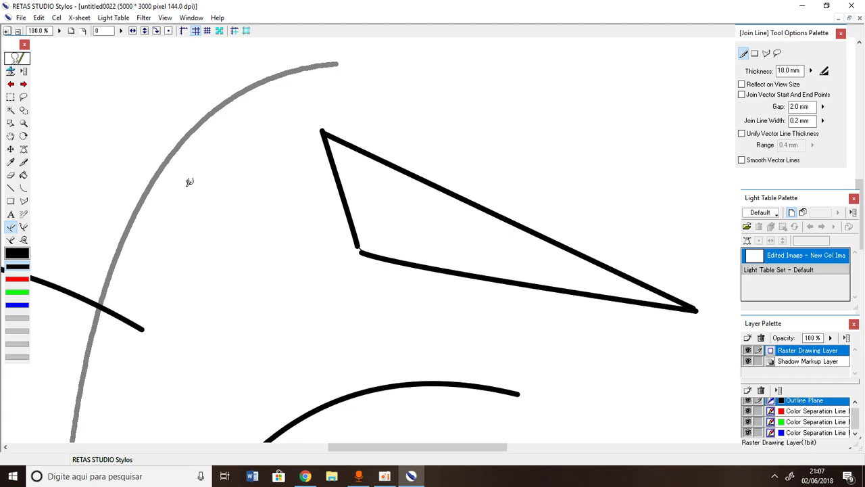
Look at the options for creating a new cel, X-sheet or scene folder without choosing one
click(21, 18)
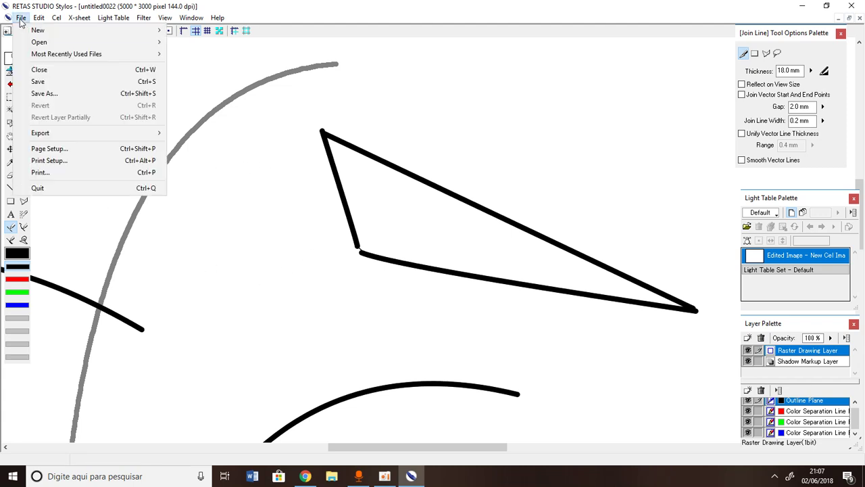
mouse_move(42, 32)
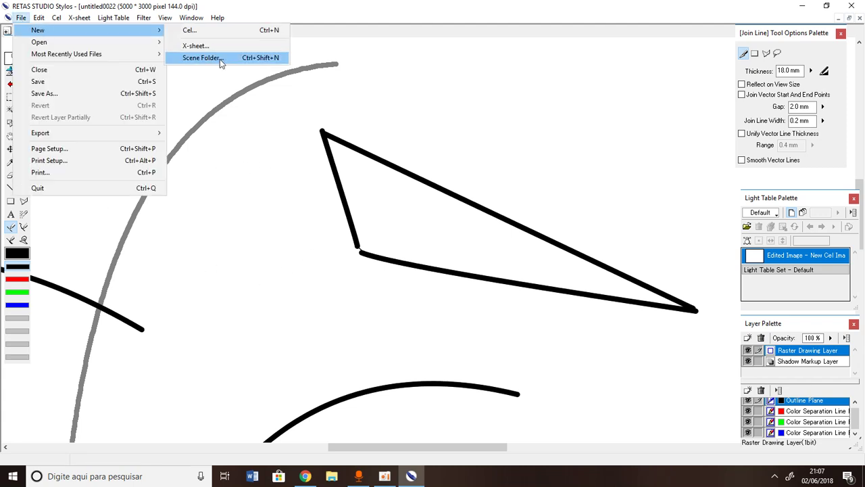
click(233, 165)
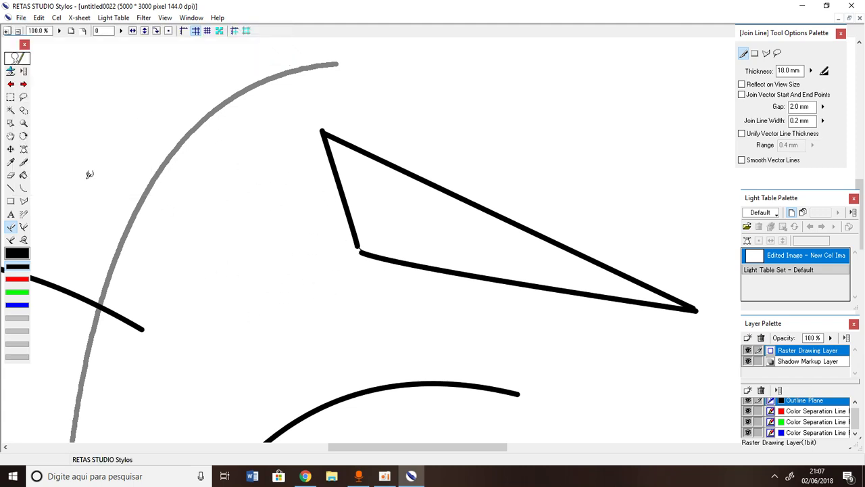
Set up a raster export of the cel, comparing Pixel Dimensions with DPI sizing and choosing DPI
click(21, 18)
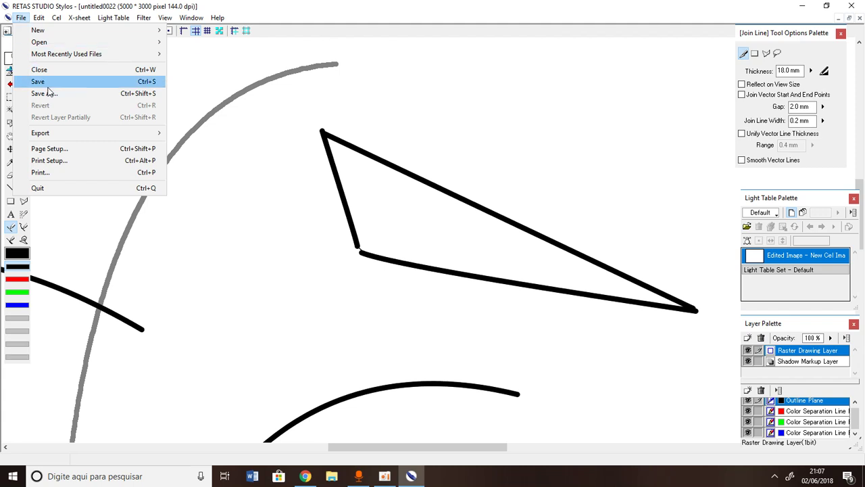
mouse_move(49, 137)
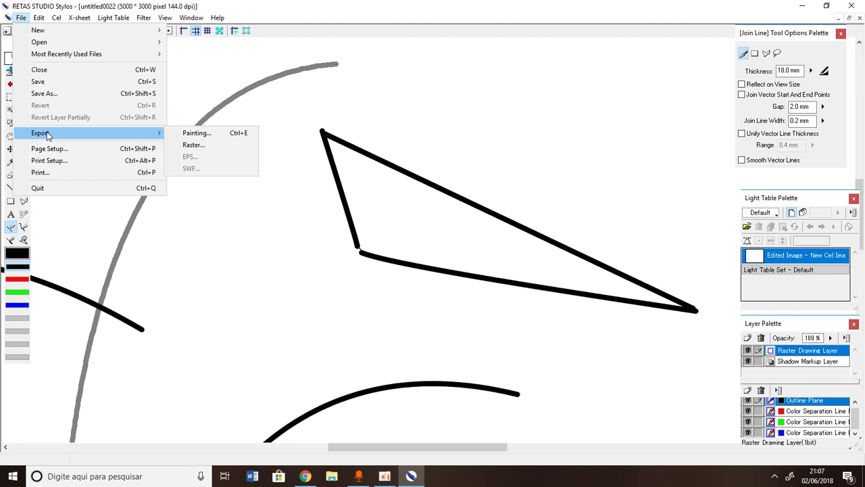
click(193, 145)
drag(390, 123, 221, 130)
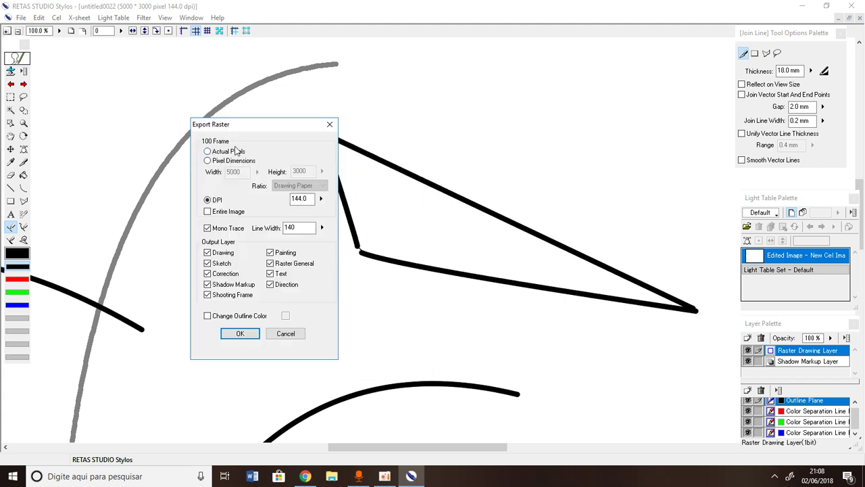
drag(240, 124, 239, 145)
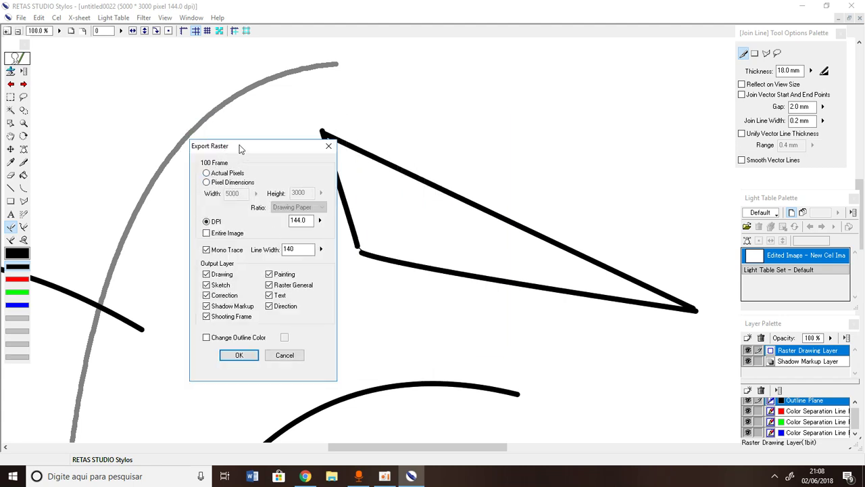
click(207, 182)
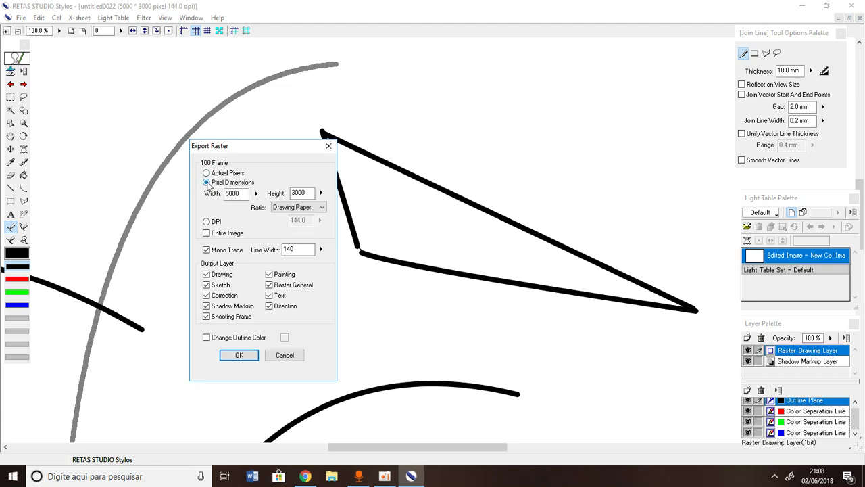
click(207, 222)
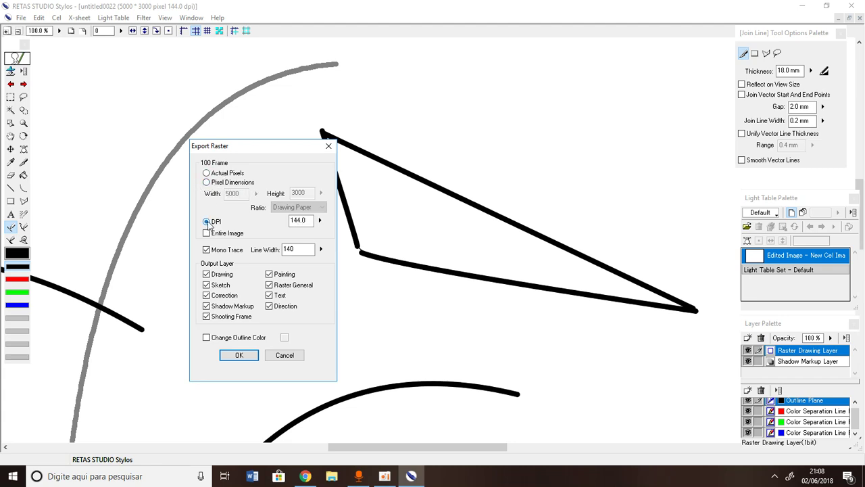
click(206, 182)
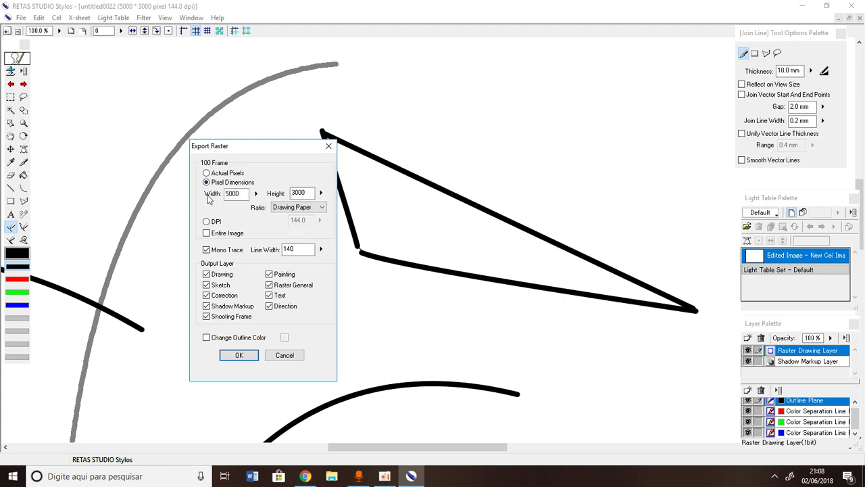
click(207, 223)
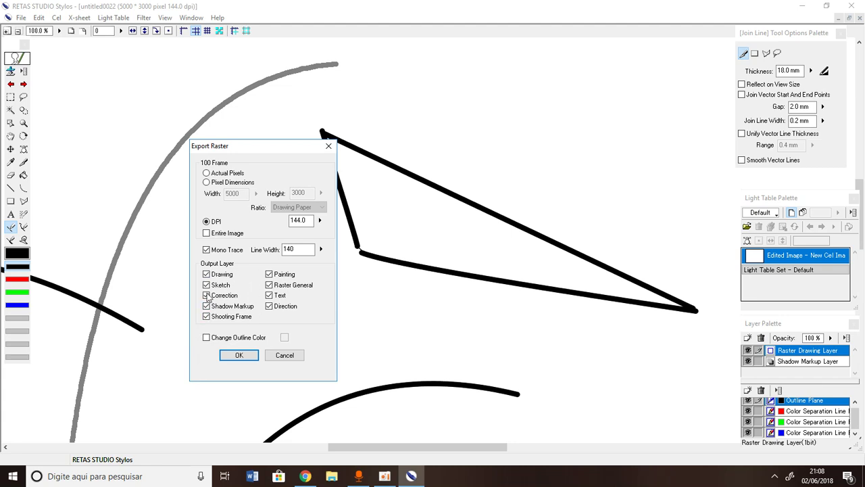
click(237, 356)
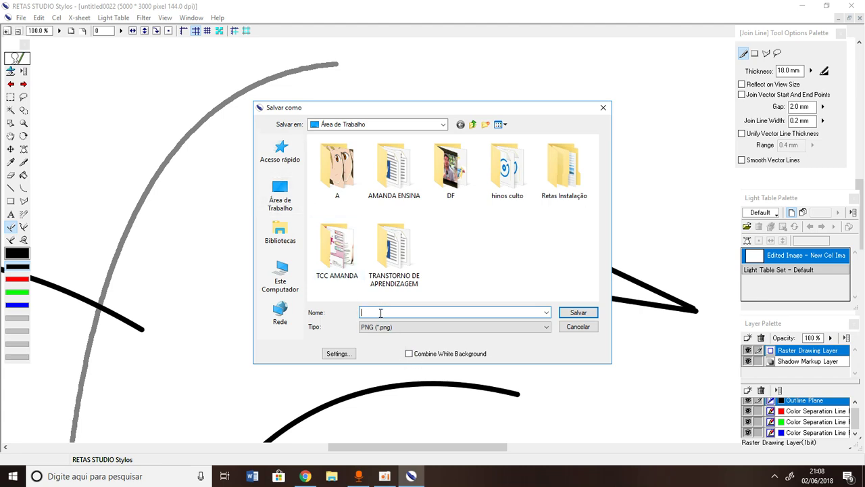
Save the export on the desktop as a PNG named jkj with Combine White Background enabled
click(409, 355)
click(396, 314)
text(jkj)
click(409, 354)
click(578, 315)
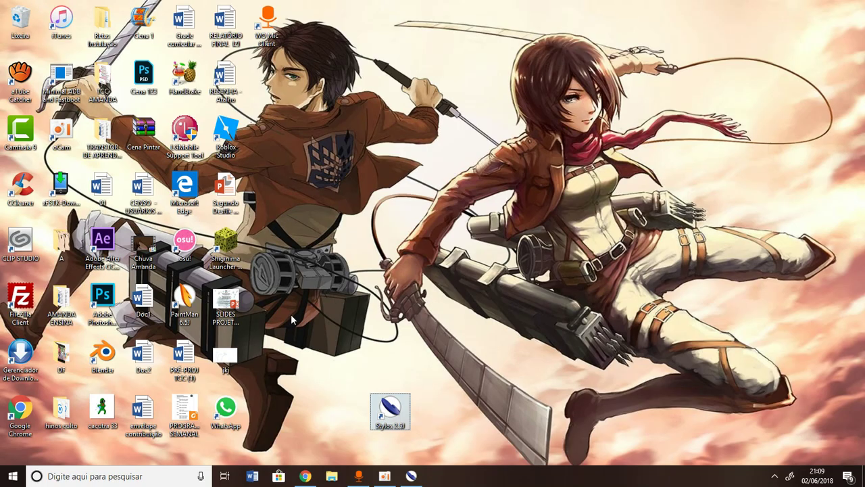
View the exported jkj image from the desktop, close it and switch back to RETAS STUDIO Stylos
double_click(225, 356)
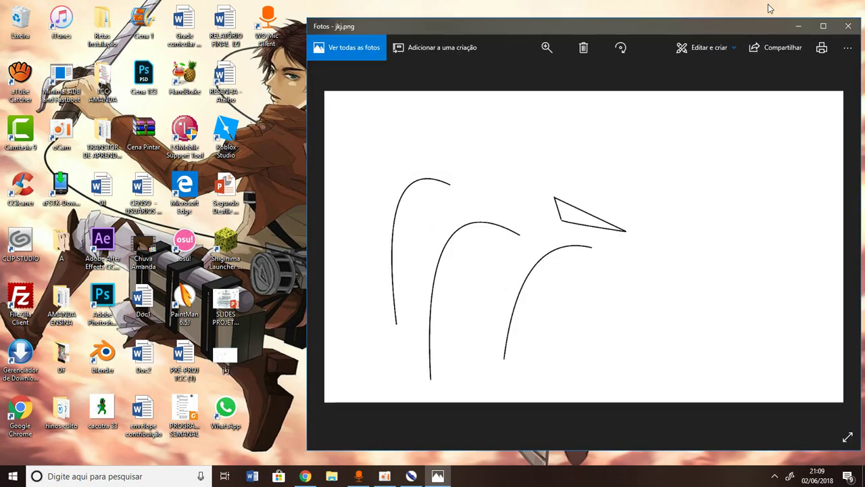
click(848, 27)
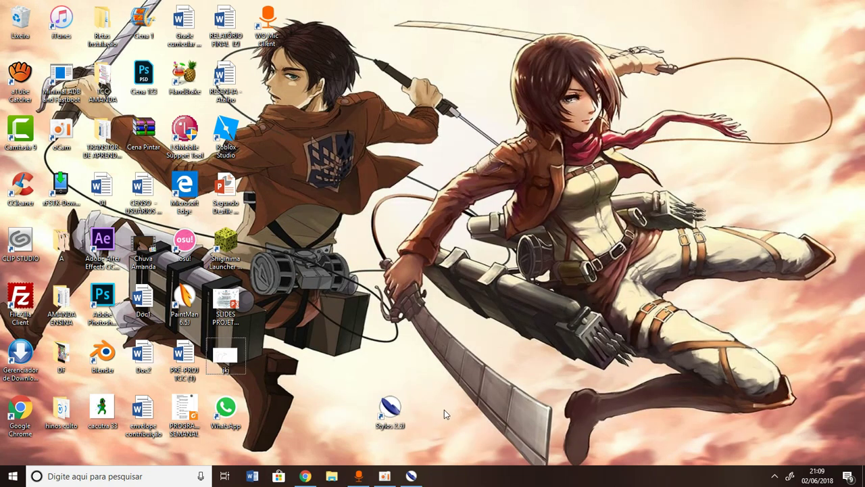
click(411, 475)
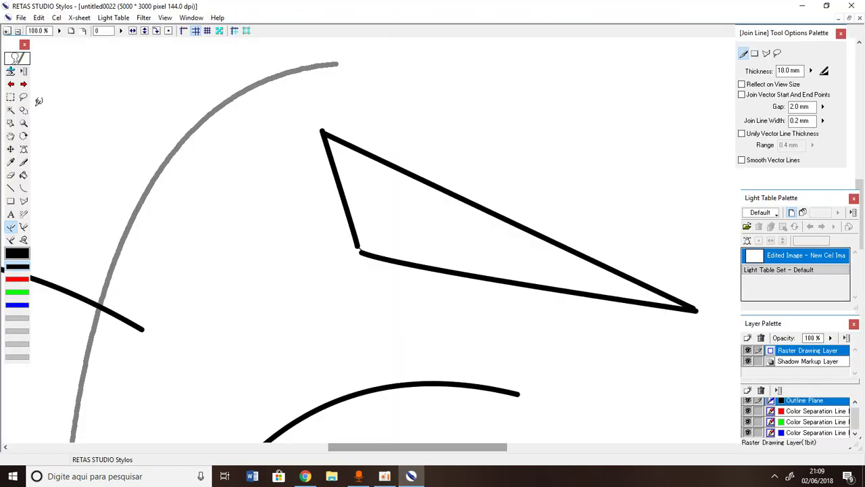
Create a drawing scene folder named C-001-0022 for the title Goku vs Giren, and minimize its X-sheet window
click(21, 17)
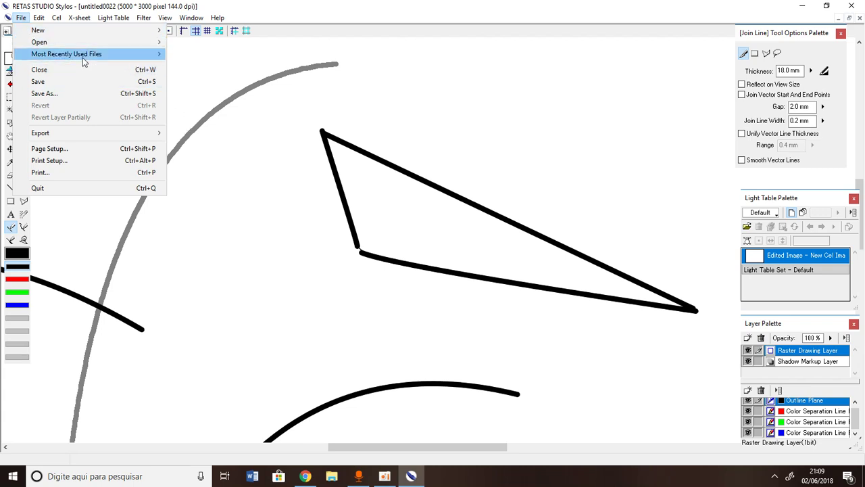
mouse_move(157, 30)
click(190, 64)
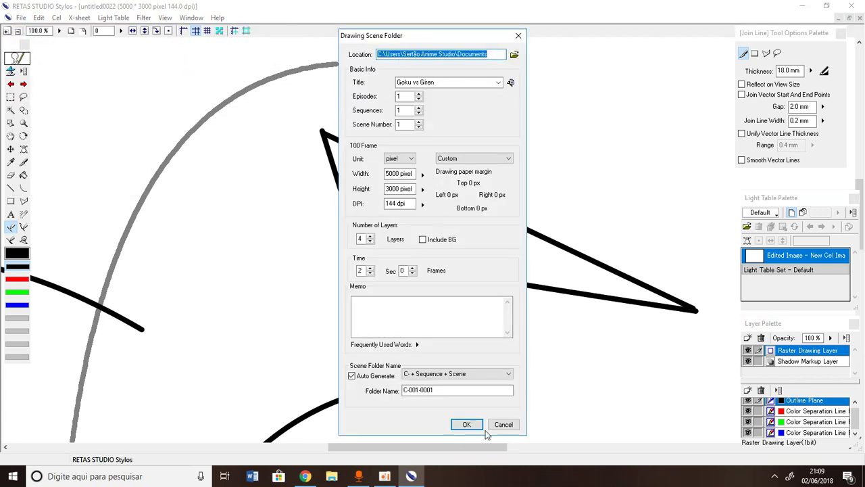
click(446, 389)
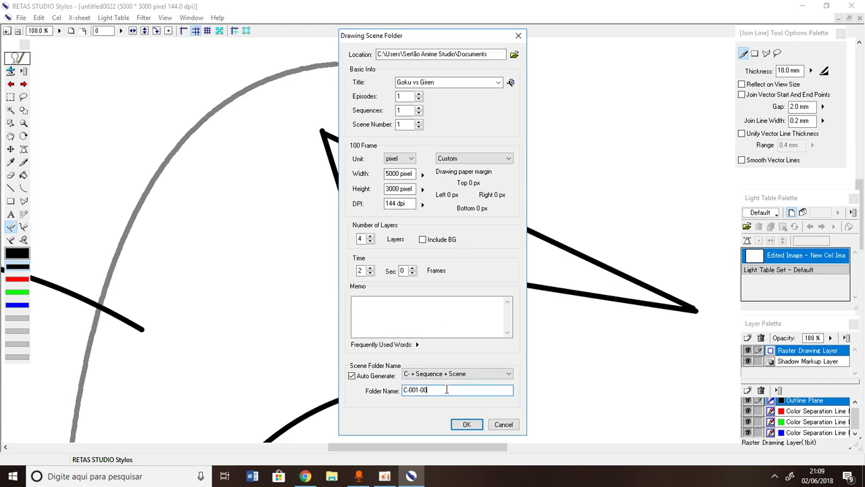
key(Return)
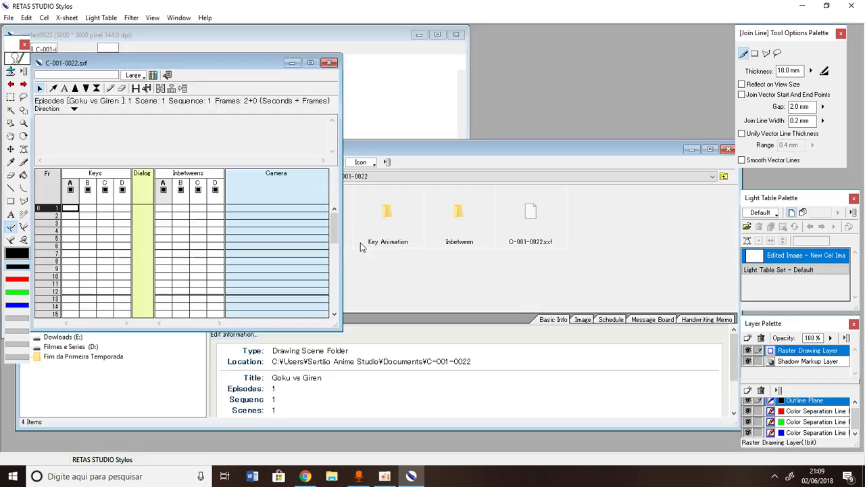
click(291, 63)
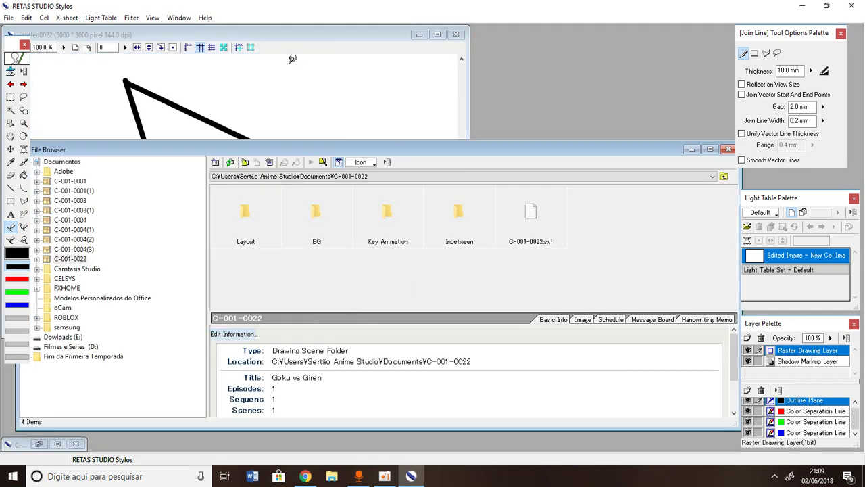
Select the C-001-0022 scene folder in the File Browser, hide and reshow the browser, and reselect the folder
click(69, 261)
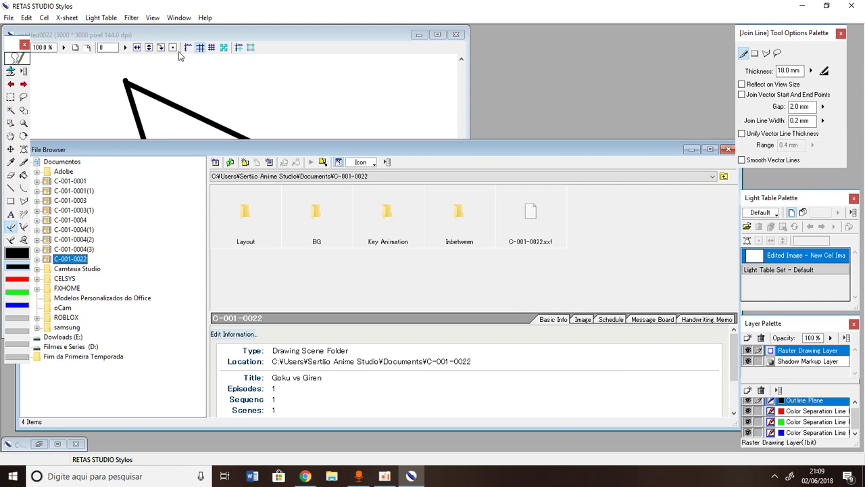
click(179, 18)
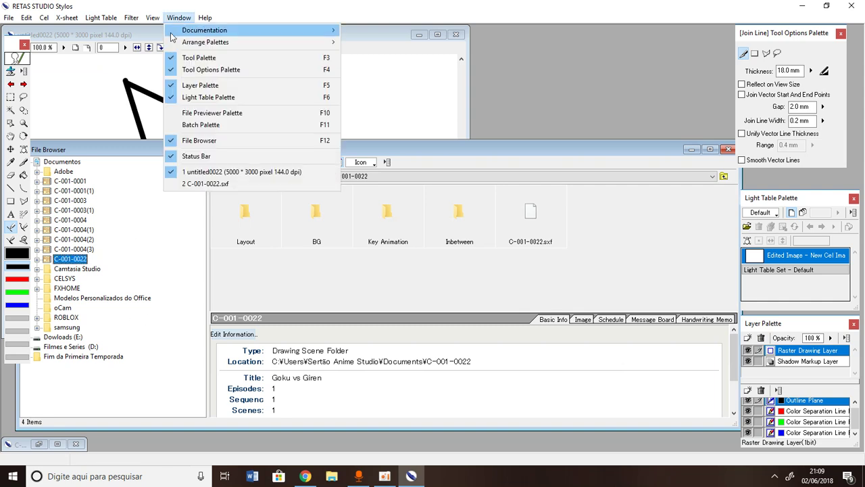
click(202, 140)
click(178, 19)
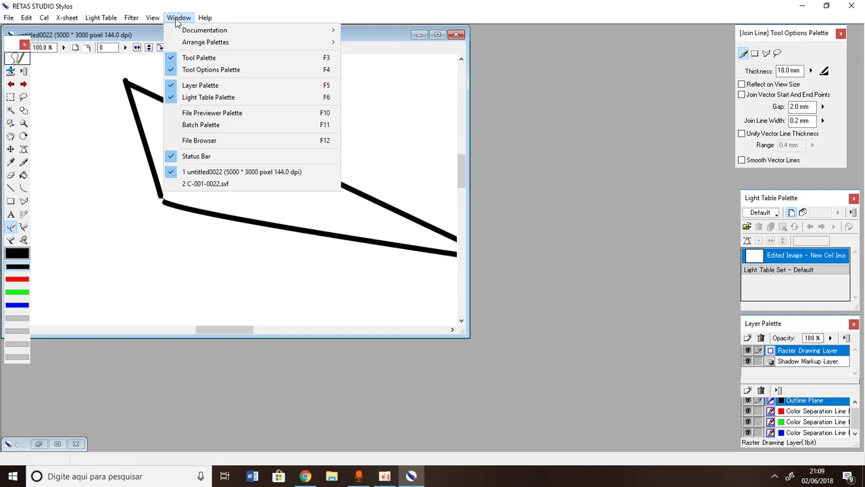
click(189, 140)
click(75, 261)
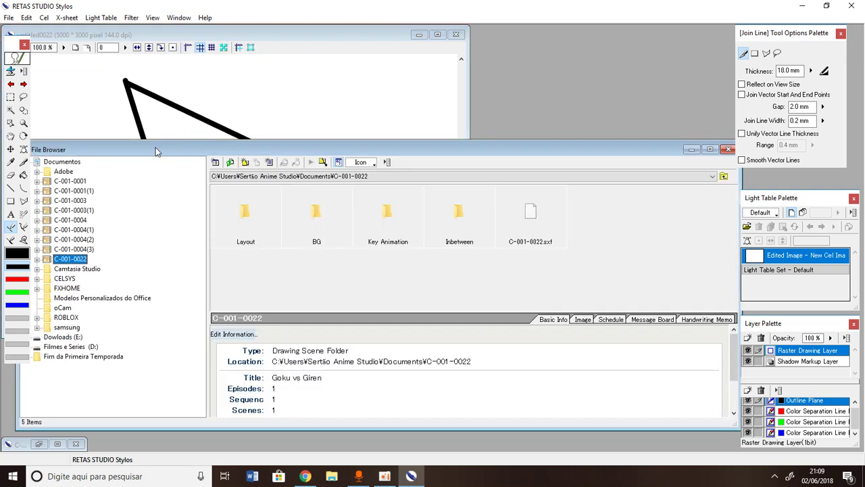
Show the File Previewer palette, move it clear of the tools and display the scene's Inbetweens
click(178, 18)
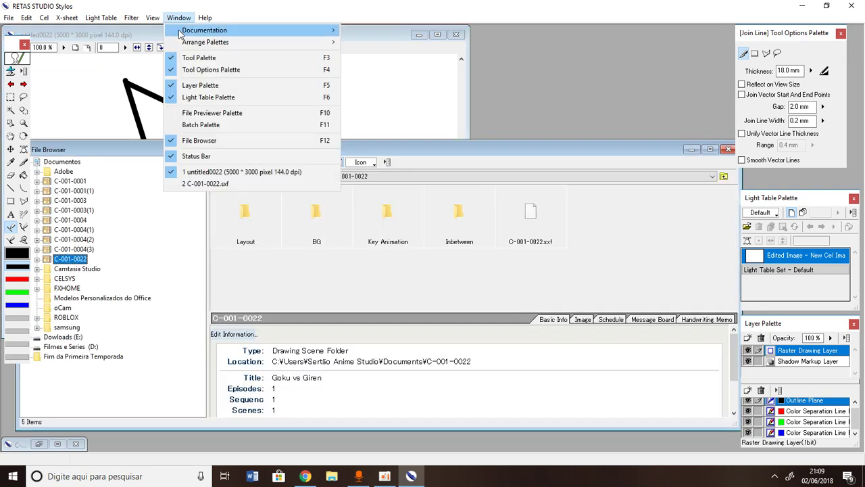
click(220, 113)
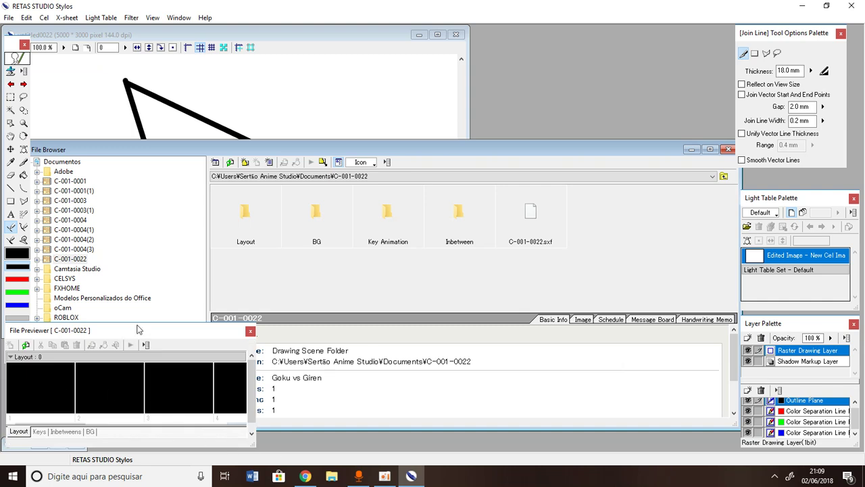
drag(138, 329, 286, 329)
click(212, 431)
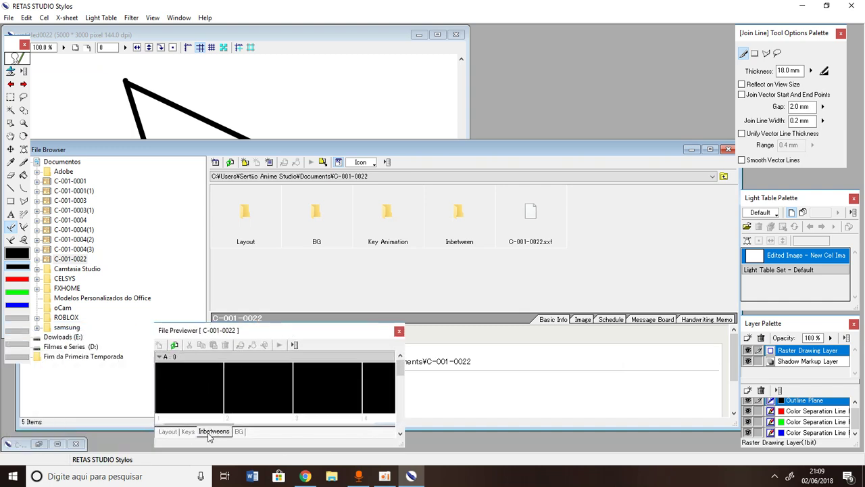
Create inbetween cels 1, 2 and 3 on layer A of the scene and select cel 1 in the File Previewer
double_click(189, 397)
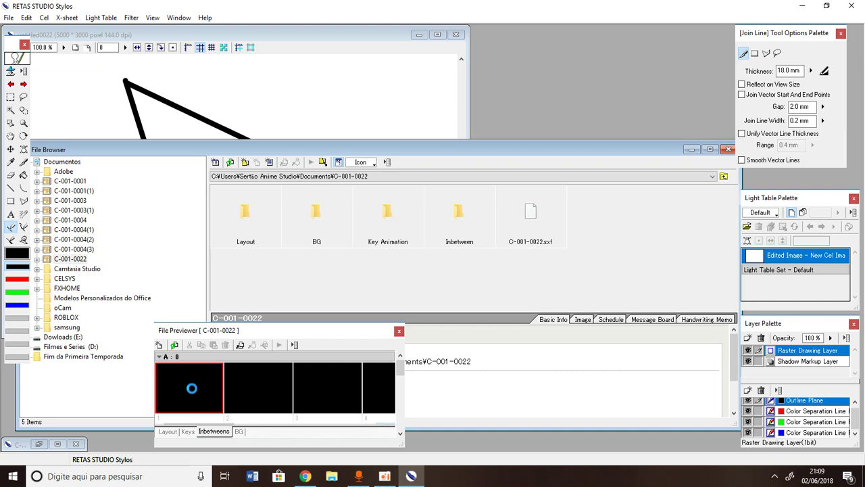
click(250, 397)
click(311, 385)
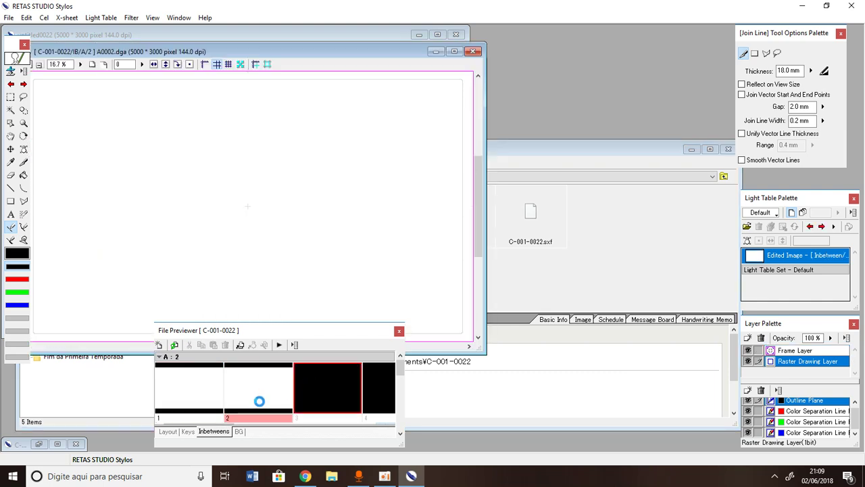
click(189, 399)
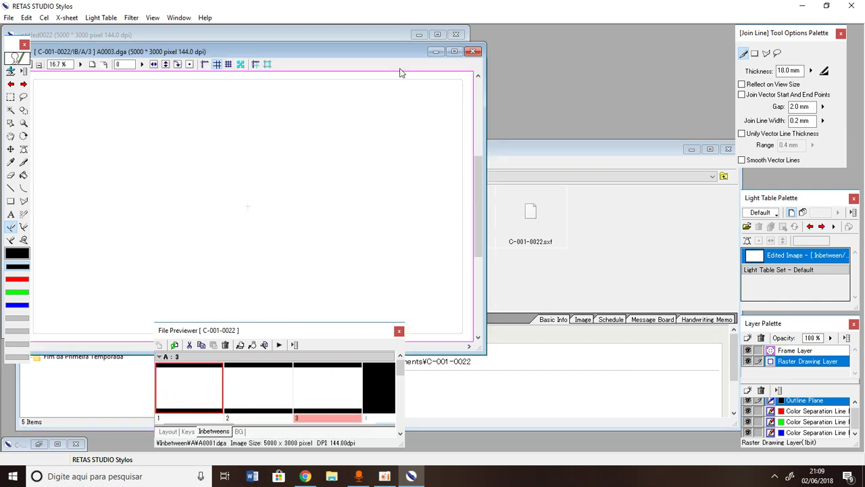
Maximize the window of cel A0003, choose the Curve tool and shift the File Previewer slightly down
click(454, 52)
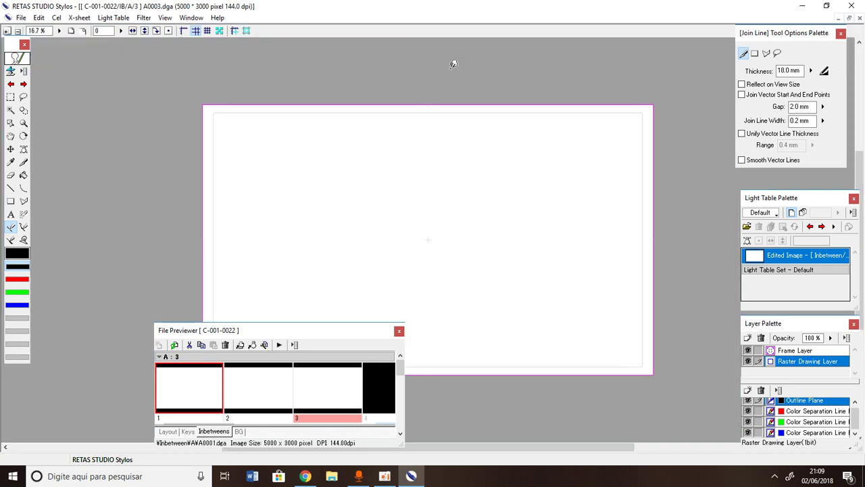
click(23, 188)
mouse_move(321, 343)
mouse_down()
mouse_move(315, 338)
mouse_move(314, 348)
mouse_up()
drag(308, 213, 315, 264)
drag(286, 210, 504, 254)
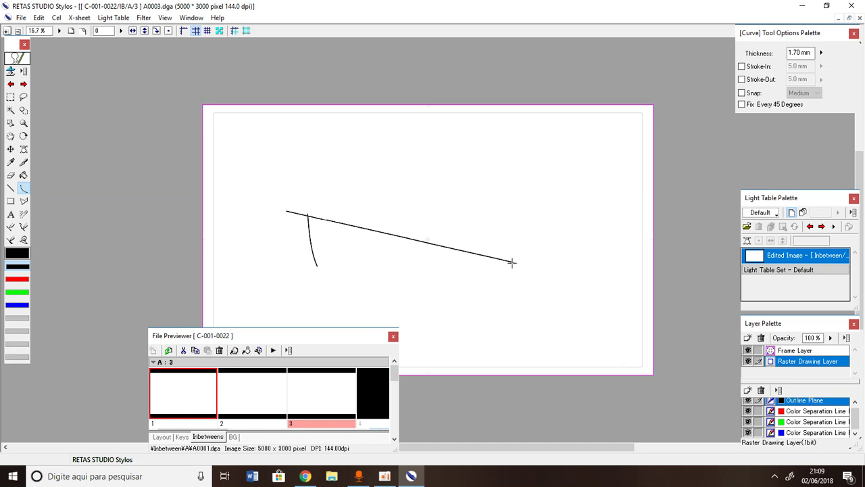
key(Delete)
Draw the outer and inner contours of an eye's upper lash line on cel A0003 with the Curve tool
drag(308, 236, 341, 300)
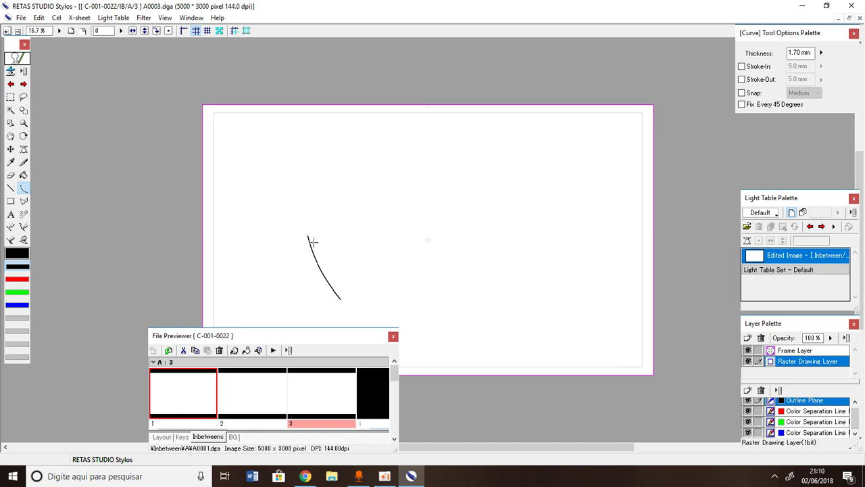
mouse_move(307, 236)
mouse_down()
mouse_move(448, 208)
mouse_move(425, 180)
mouse_up()
drag(391, 183, 492, 218)
click(440, 189)
mouse_move(340, 300)
mouse_down()
mouse_move(324, 234)
mouse_move(322, 252)
mouse_move(347, 212)
mouse_move(498, 224)
mouse_move(492, 220)
mouse_up()
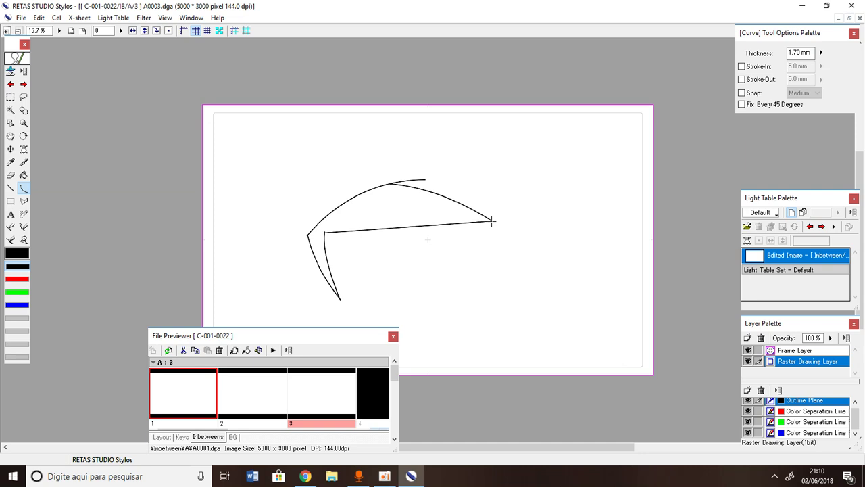
click(399, 197)
Draw the iris outline below the eyelid with three curves for its left, right and bottom edges
mouse_move(399, 197)
mouse_down()
mouse_move(367, 251)
mouse_move(390, 300)
mouse_up()
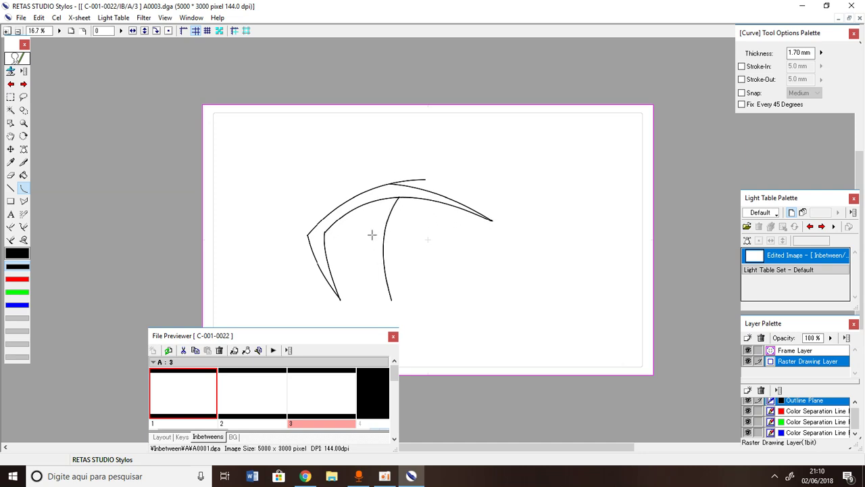
mouse_move(449, 205)
mouse_down()
mouse_move(454, 303)
mouse_move(462, 286)
mouse_up()
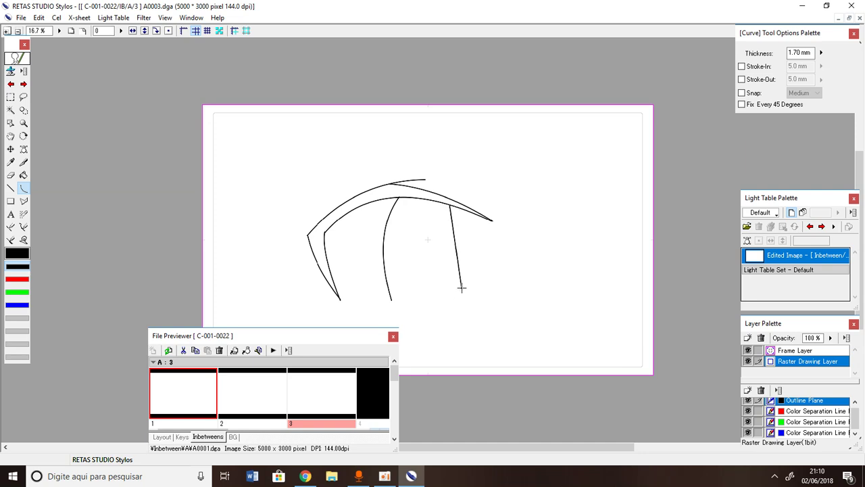
click(475, 239)
drag(391, 301, 465, 289)
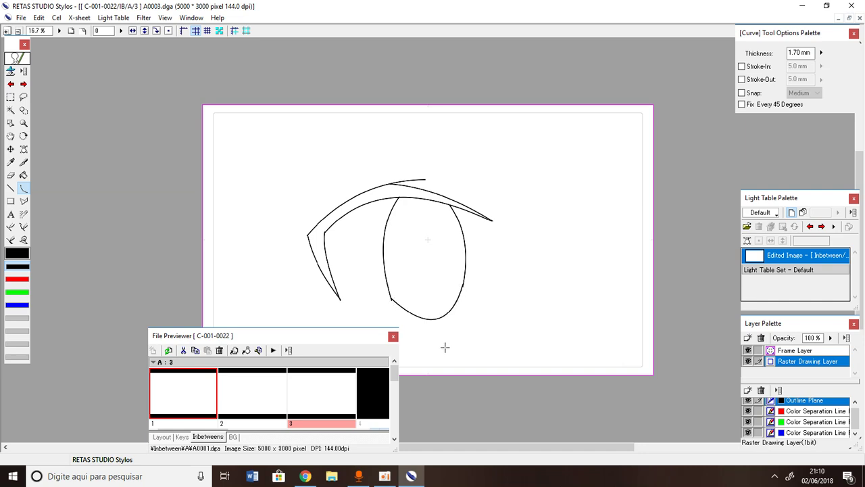
Draw the lower eyelid line, a short crease above the outer lash end and the arched eyebrow contours on cel A0003
scroll(372, 311, down, 1)
drag(379, 292, 487, 291)
click(487, 230)
mouse_move(450, 152)
mouse_down()
mouse_move(489, 170)
mouse_move(500, 164)
mouse_move(304, 135)
mouse_move(285, 151)
mouse_move(500, 160)
mouse_up()
click(500, 164)
click(361, 90)
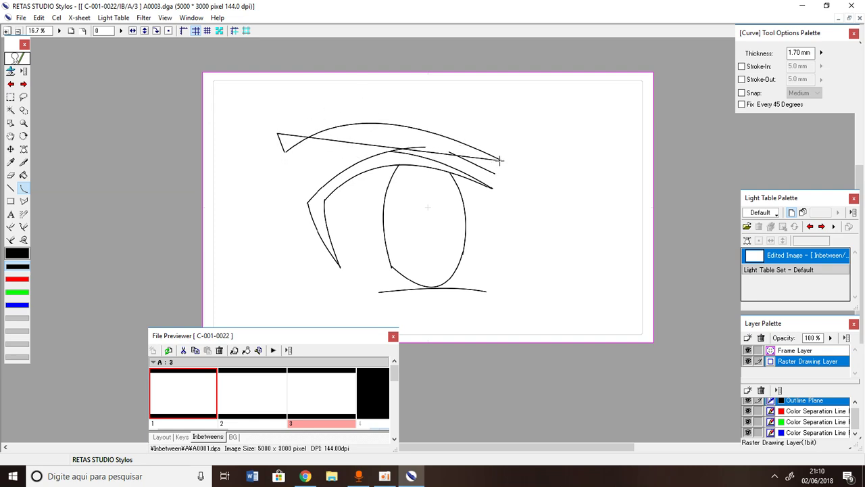
Add a short slanted line to the right of the eye and a long face-contour line to its left
drag(535, 201, 539, 214)
scroll(292, 244, down, 2)
drag(233, 92, 311, 310)
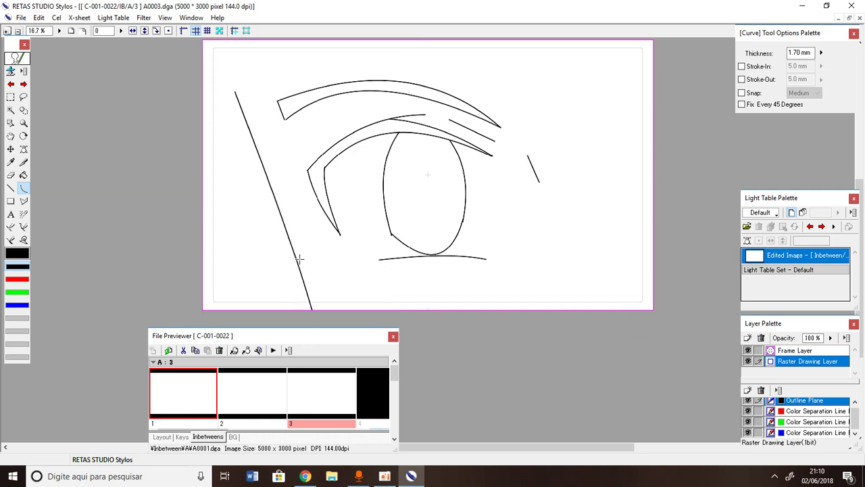
scroll(299, 259, up, 3)
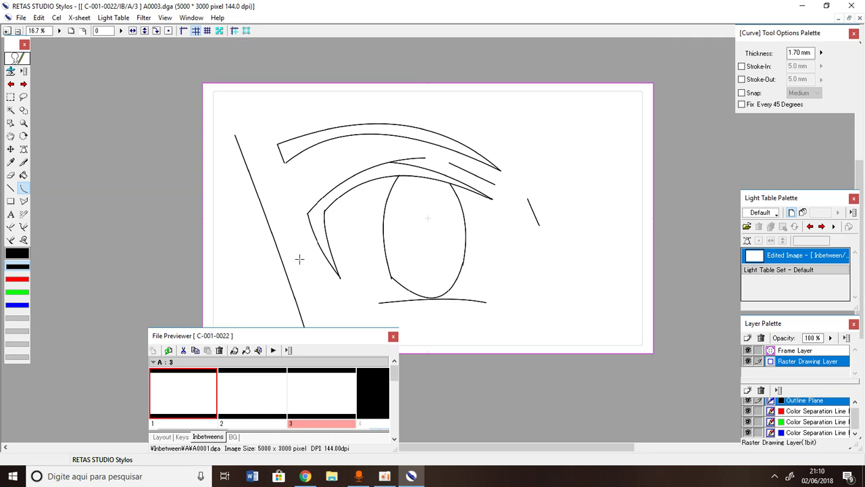
Open inbetween cel 1 and save the changes to cel A0003
click(246, 393)
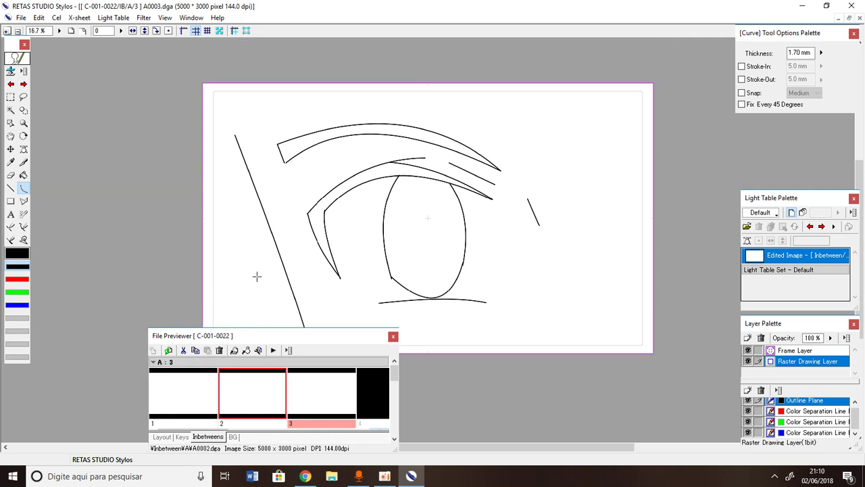
click(200, 399)
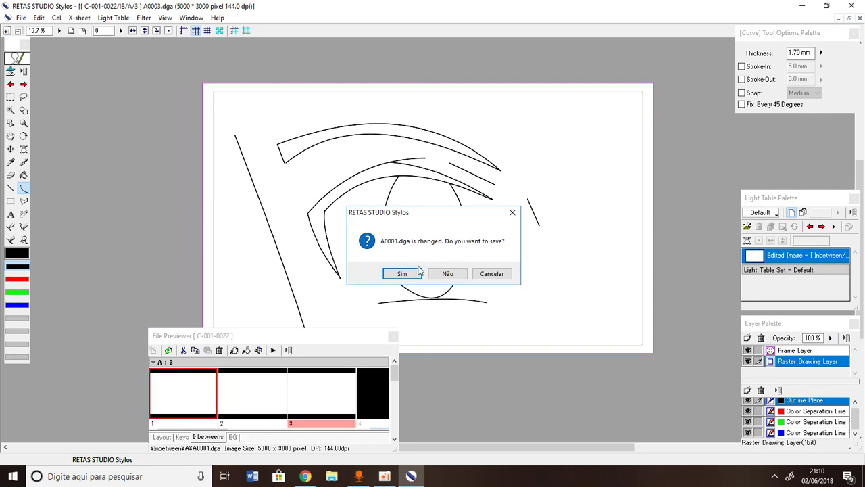
click(417, 271)
click(248, 388)
click(200, 399)
Draw a diagonal curve ending in a hook and a separate arc to its right on cel A0001
mouse_move(304, 169)
mouse_down()
mouse_move(358, 223)
mouse_move(365, 215)
mouse_up()
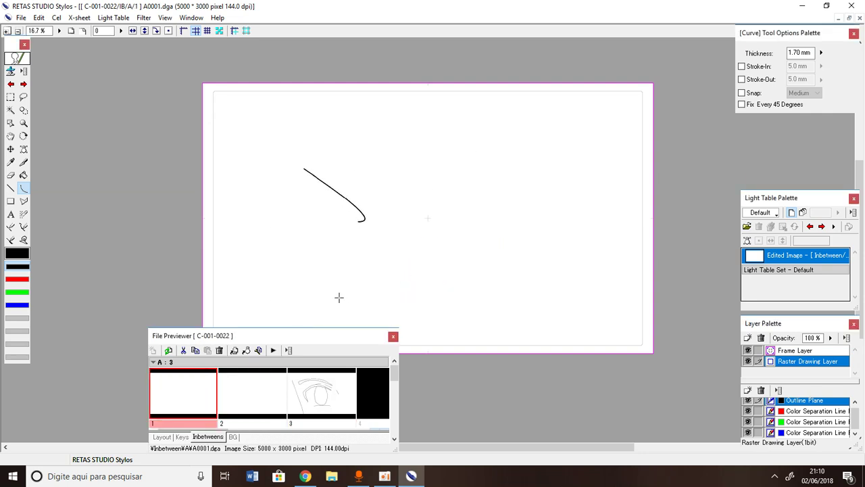
click(254, 414)
drag(419, 212, 439, 288)
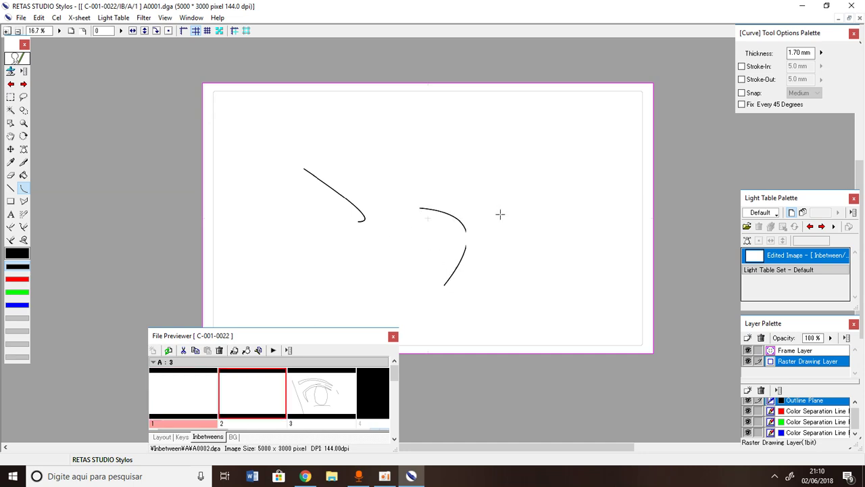
Save cel 1, draw a small bent curve on cel 2, and save cel 2 while returning to cel 1
click(274, 381)
click(402, 273)
drag(398, 223, 413, 268)
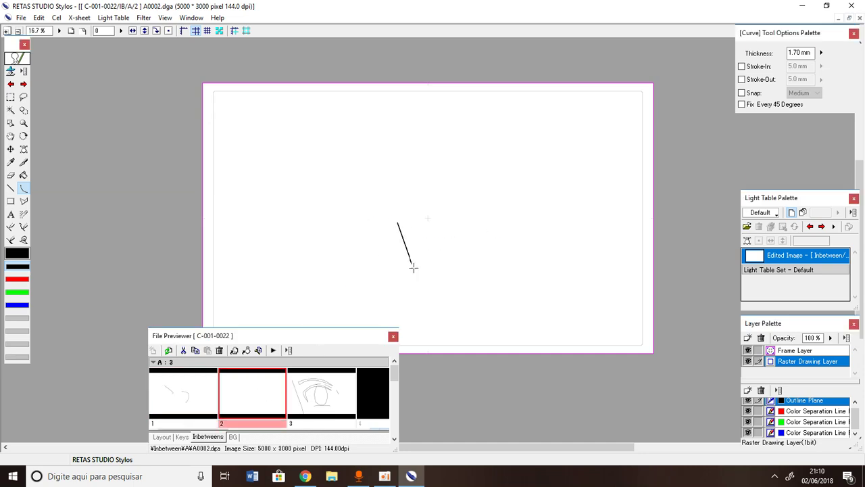
click(193, 393)
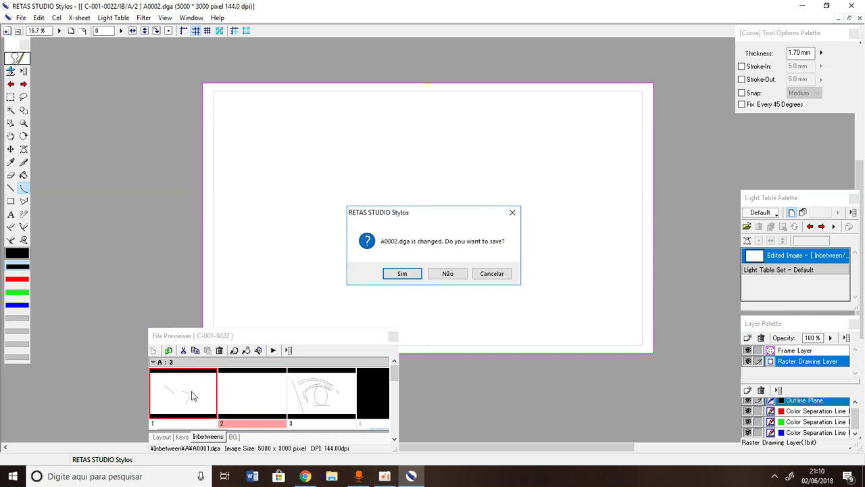
click(400, 277)
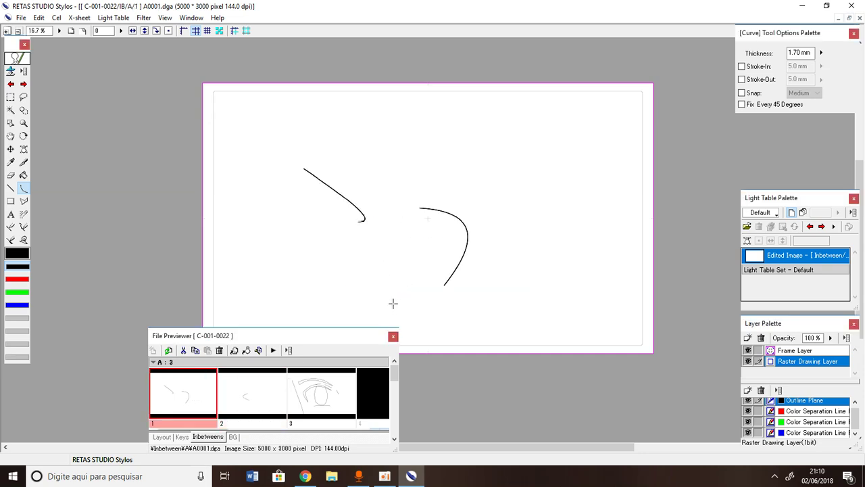
click(240, 395)
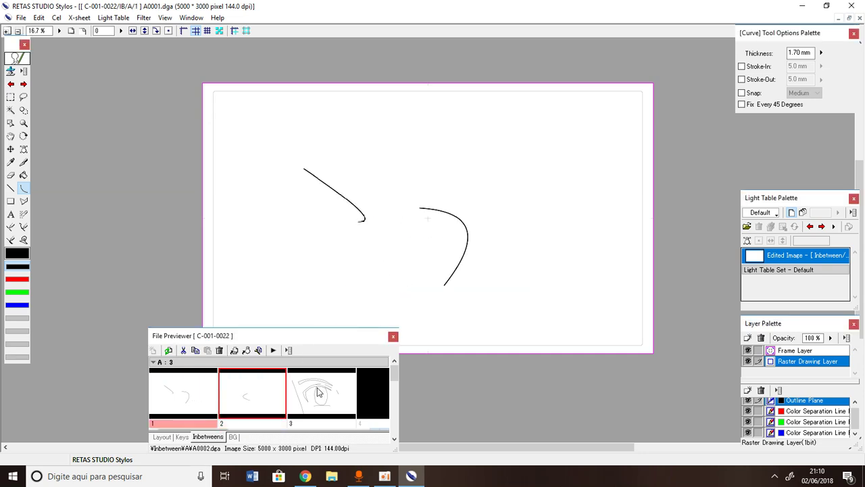
click(21, 18)
mouse_move(68, 133)
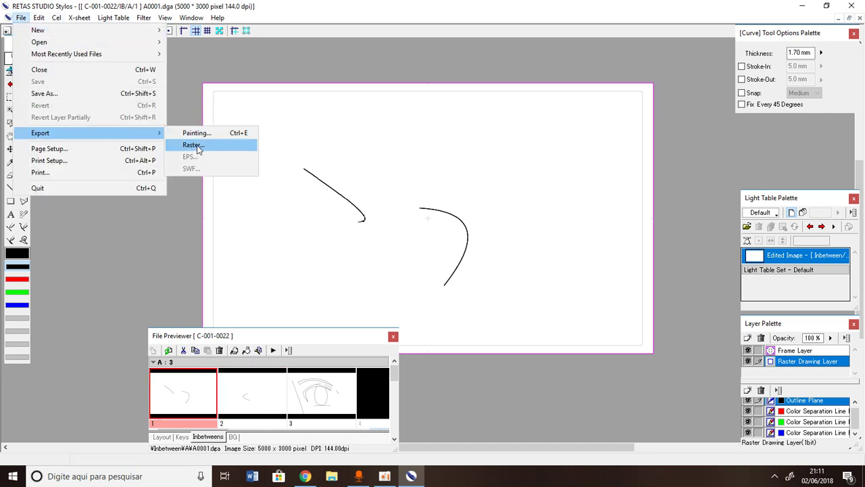
click(320, 119)
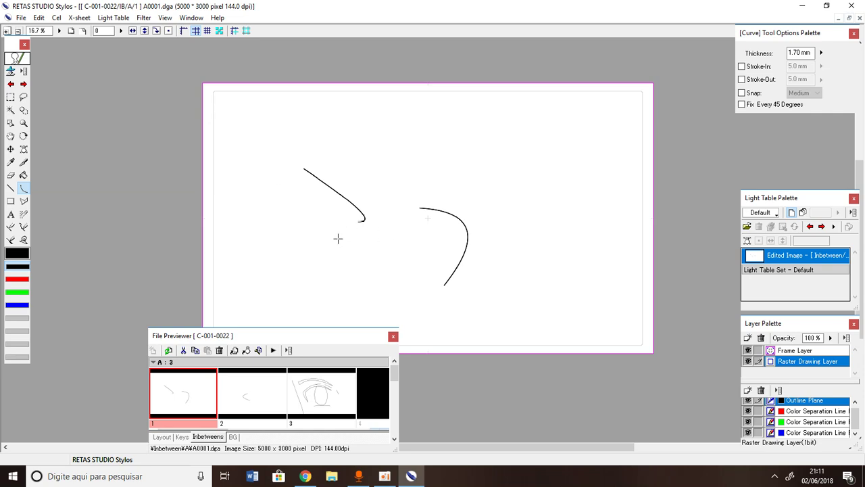
Export scene folder C-001-0022 from the File Browser as RETAS!PRO Cel Image with the inbetweens included
click(192, 18)
click(217, 144)
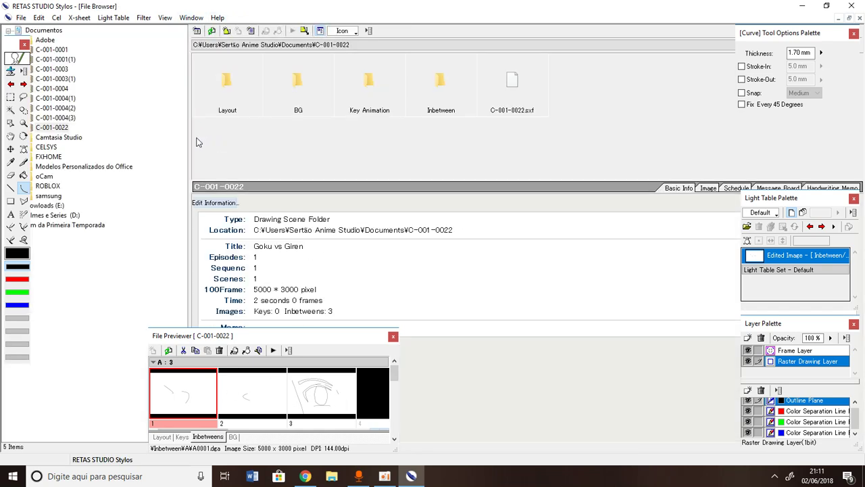
click(52, 129)
click(305, 31)
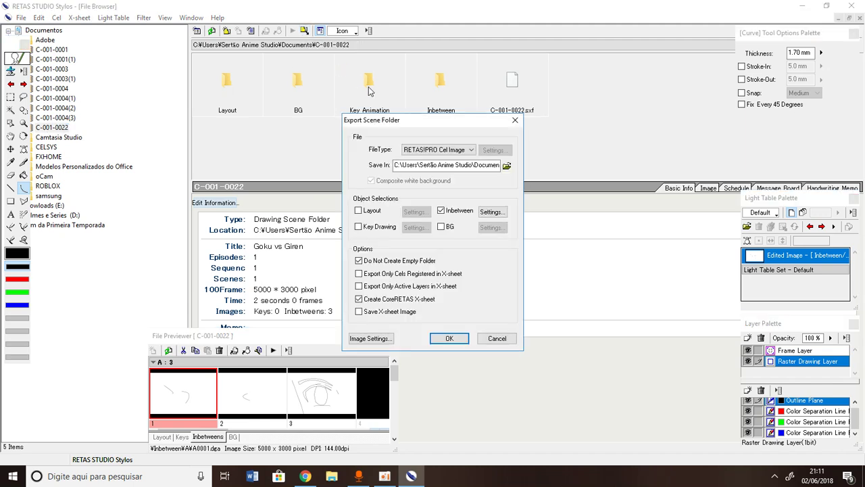
drag(475, 166, 500, 166)
click(493, 165)
click(447, 338)
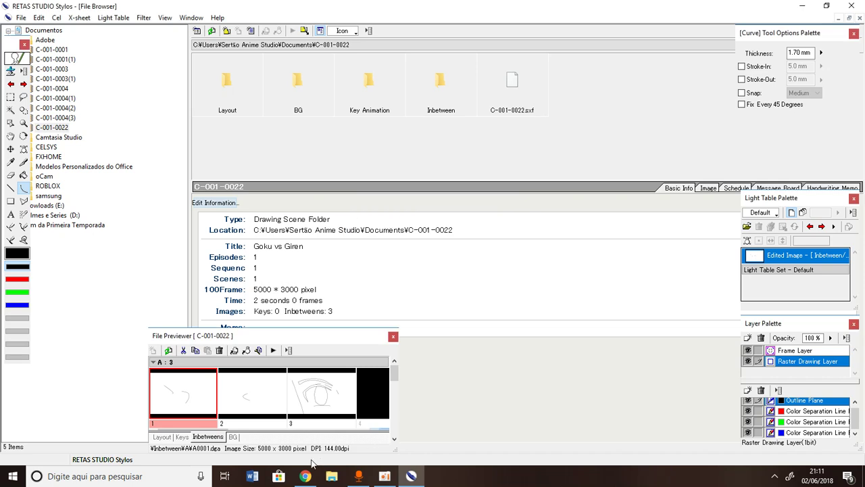
Switch to File Explorer and locate the exported folder C-001-0022(1) in Documents
click(332, 476)
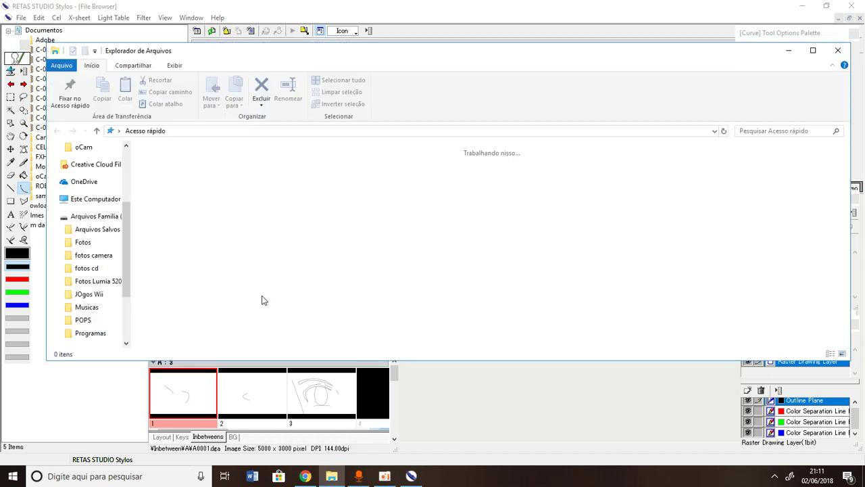
click(96, 195)
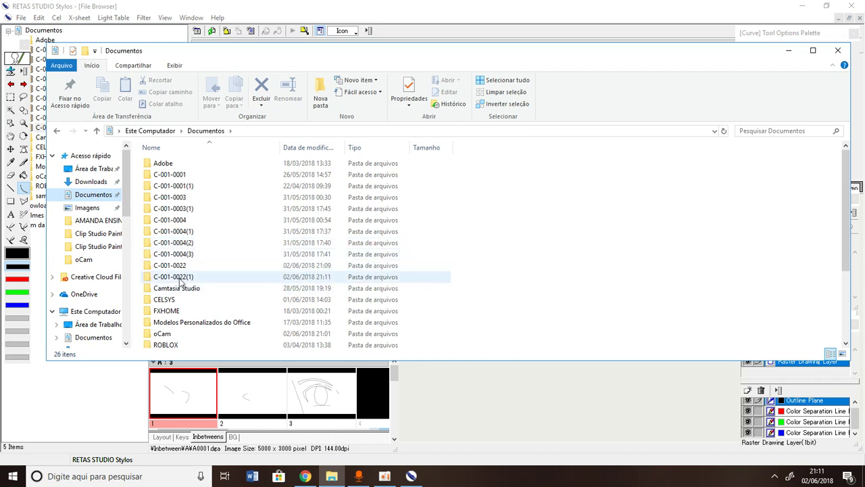
click(190, 282)
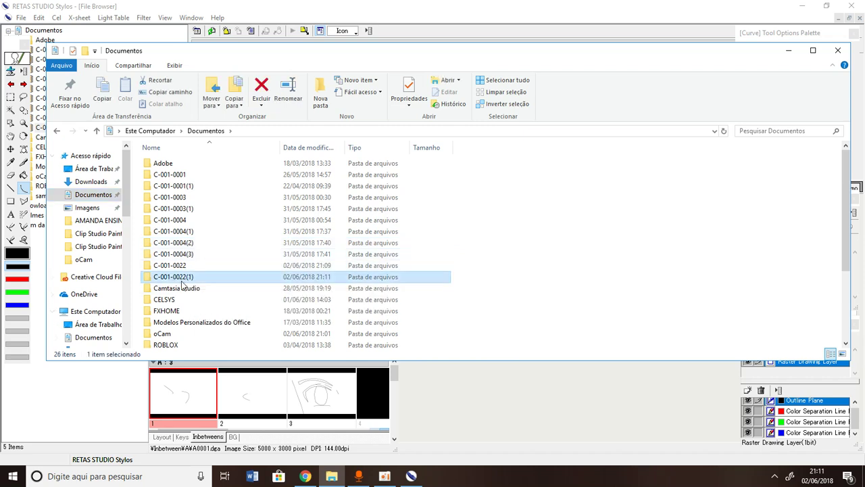
Launch RETAS STUDIO PaintMan from the desktop and open the scene folder C-001-0022(1) in it
click(864, 476)
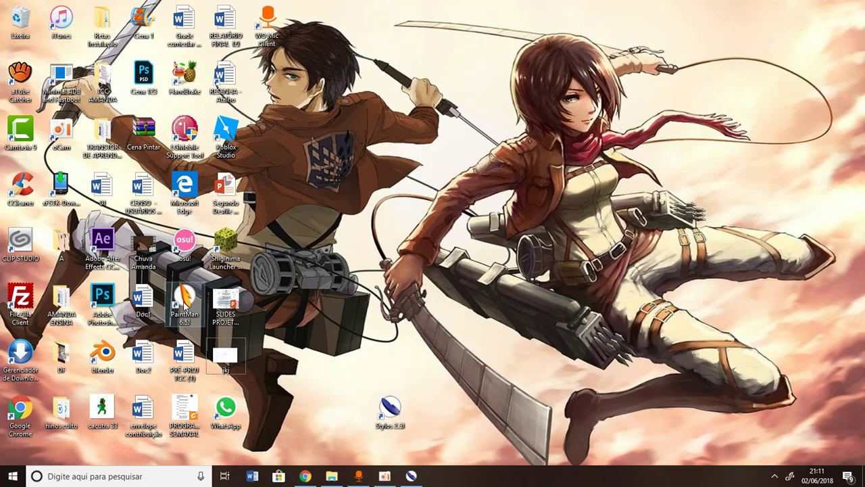
double_click(186, 301)
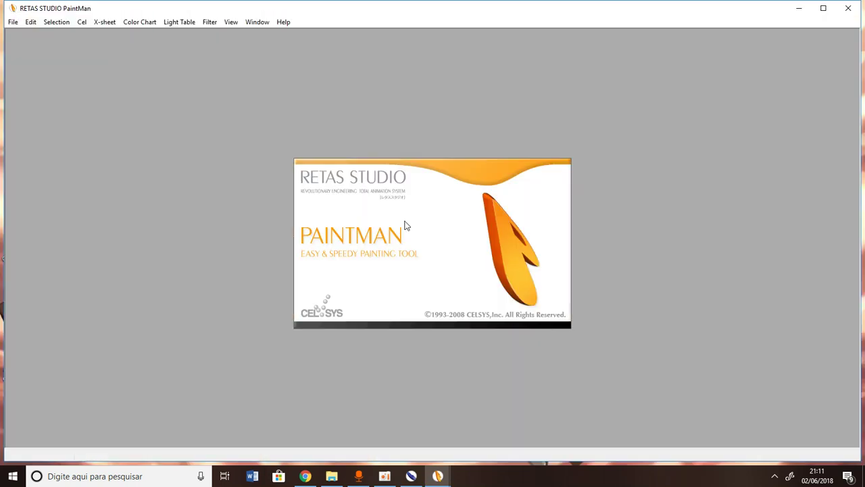
click(13, 22)
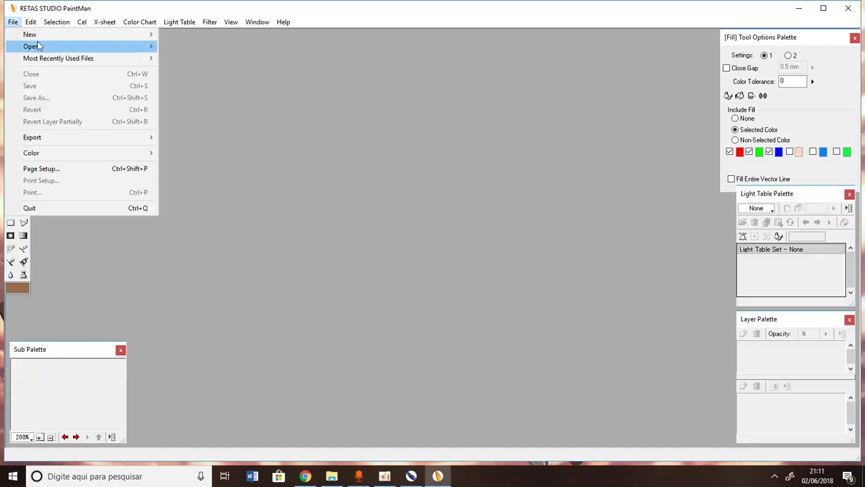
mouse_move(41, 45)
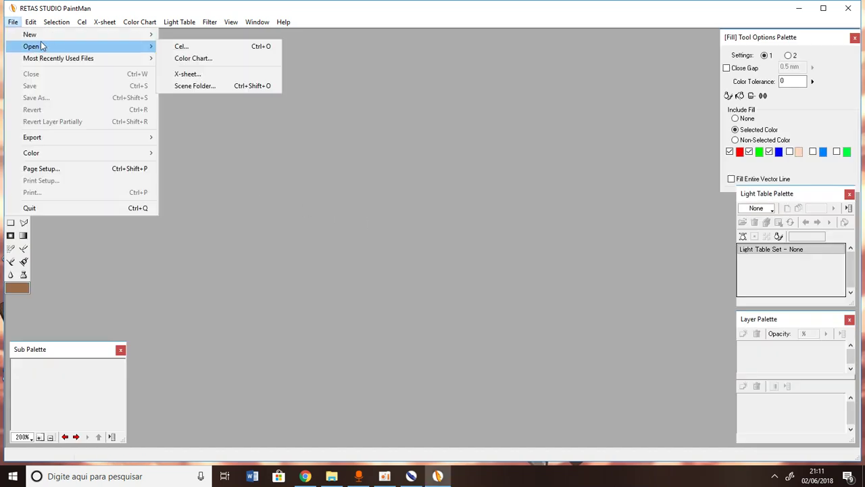
click(196, 87)
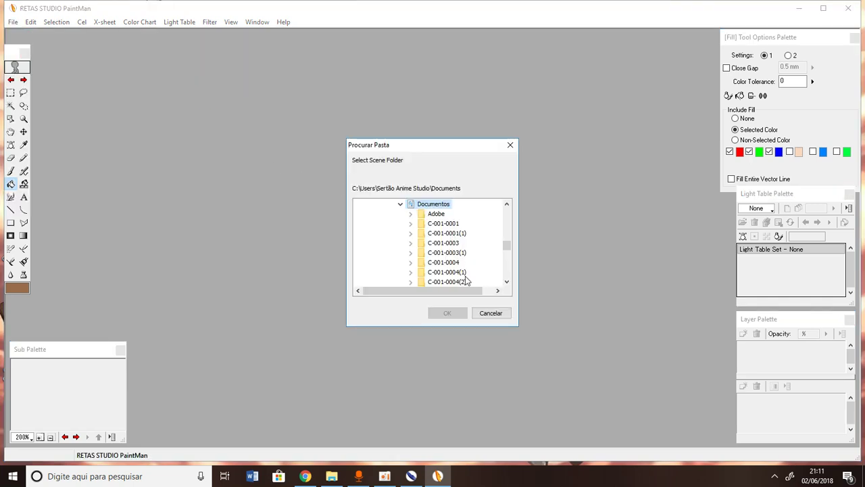
click(465, 278)
scroll(465, 277, down, 3)
click(440, 243)
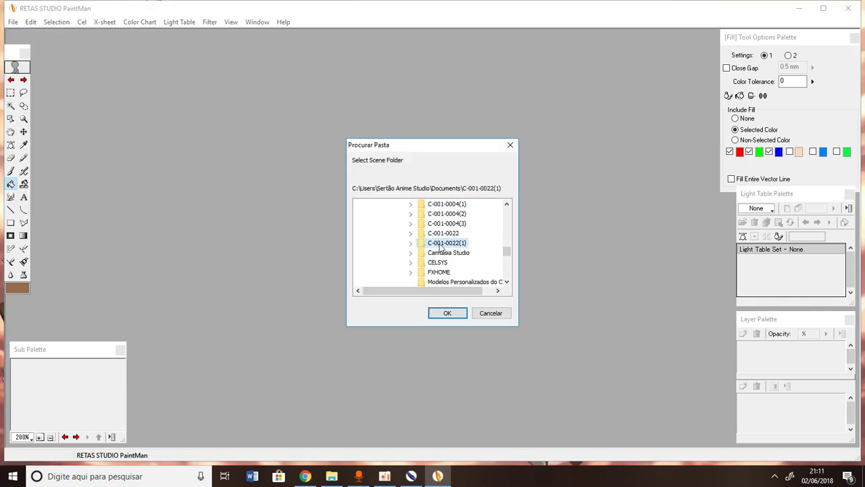
click(450, 314)
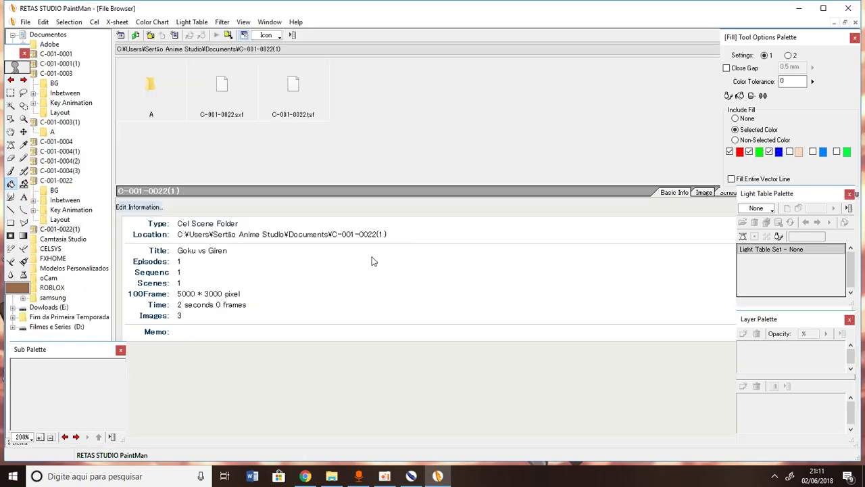
Open cel A0001 from the scene's folder A
double_click(173, 109)
double_click(161, 100)
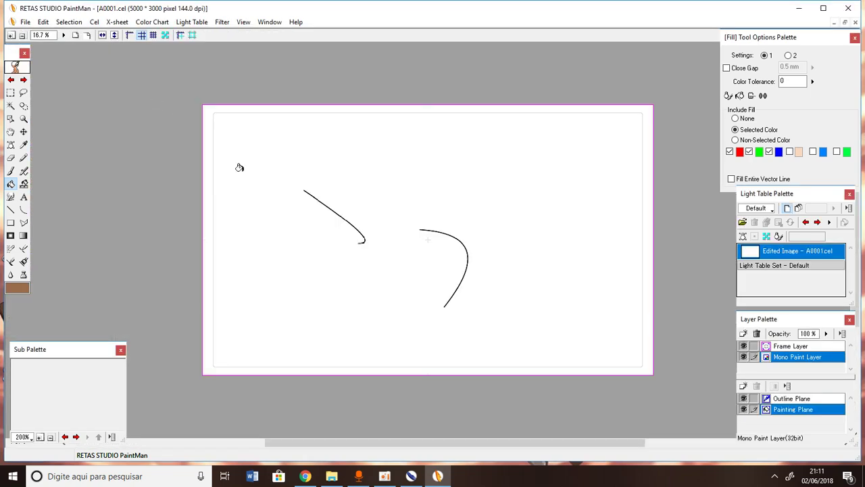
Try filling the cel's background with brown and undo the fill
click(271, 217)
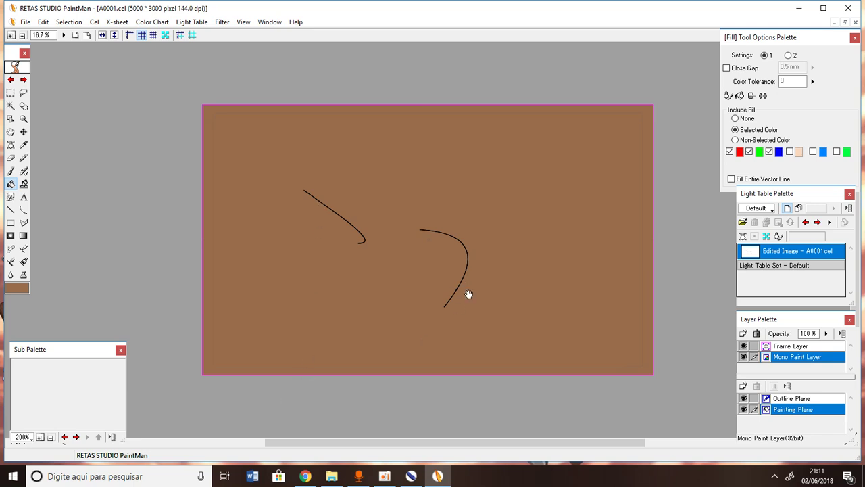
key(ctrl+z)
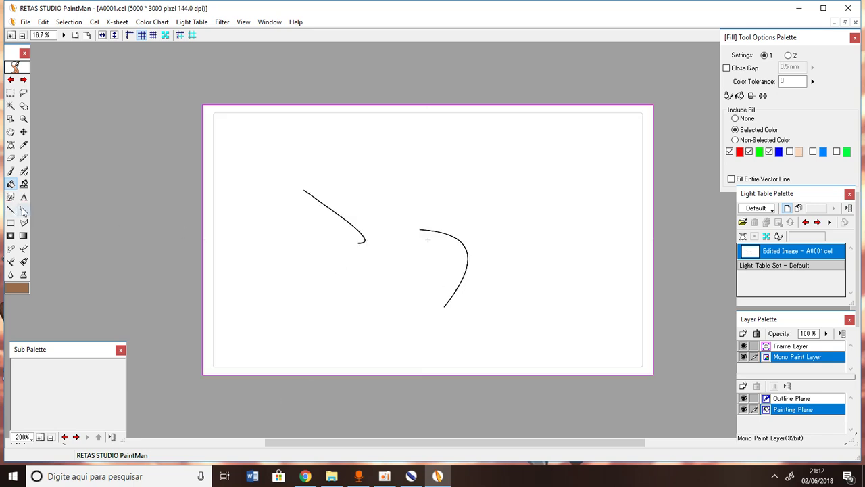
click(24, 144)
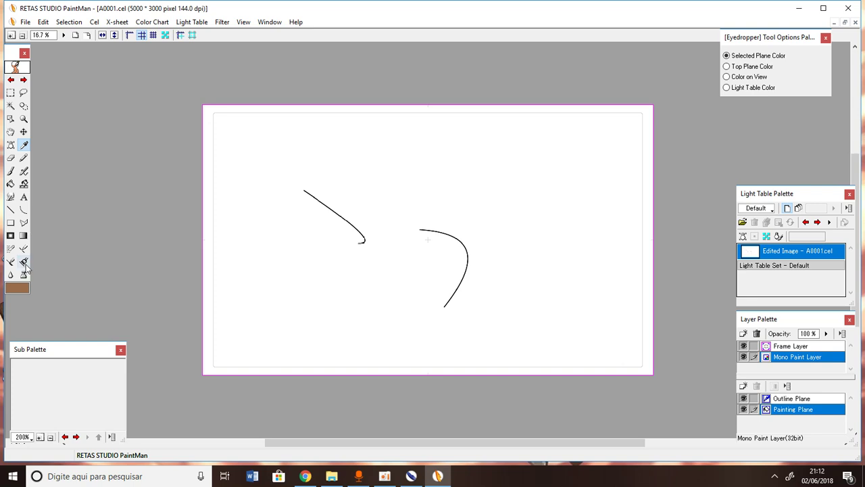
click(11, 196)
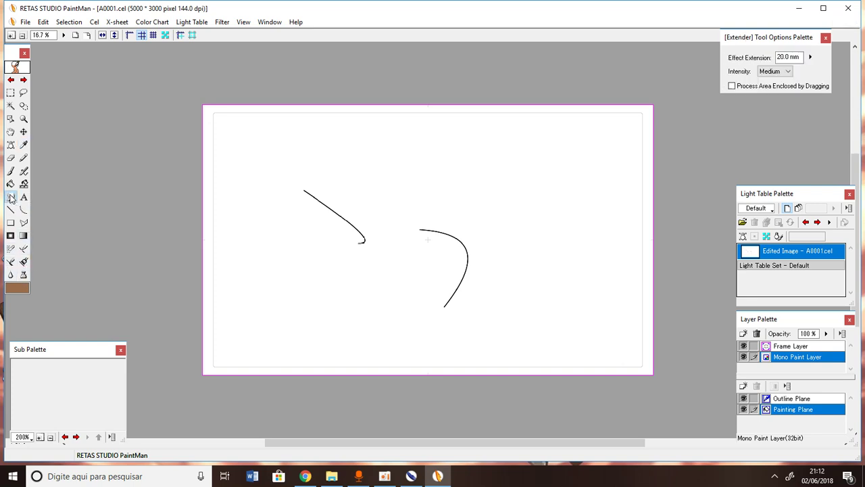
click(23, 147)
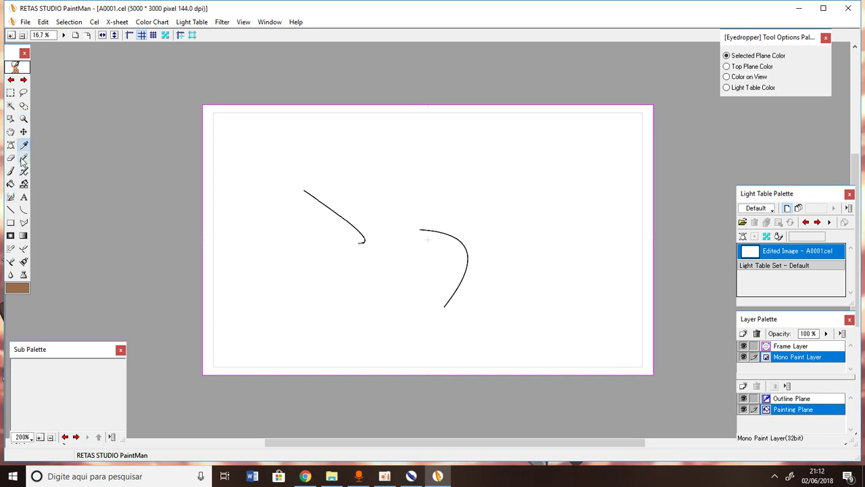
Using the Curve tool, draw a brown curve joining the hooked line's ends and several short lines crossing the enclosed shape
click(23, 210)
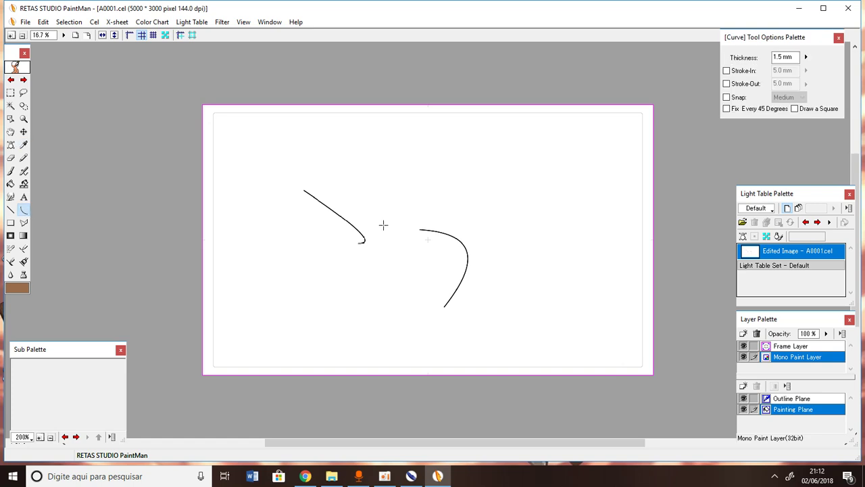
drag(303, 193, 365, 241)
click(295, 221)
drag(326, 174, 298, 222)
click(289, 222)
drag(359, 195, 296, 242)
click(296, 241)
drag(336, 181, 332, 273)
click(339, 255)
drag(366, 213, 305, 261)
click(305, 261)
Fill one enclosed segment between the crossing lines with brown and draw a long diagonal line across the hatched shape
click(10, 184)
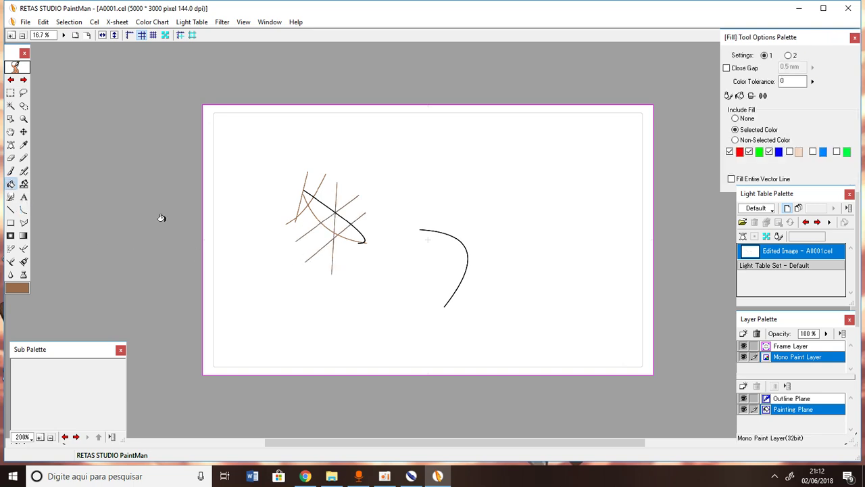
click(322, 222)
click(24, 210)
drag(280, 194, 405, 257)
click(405, 254)
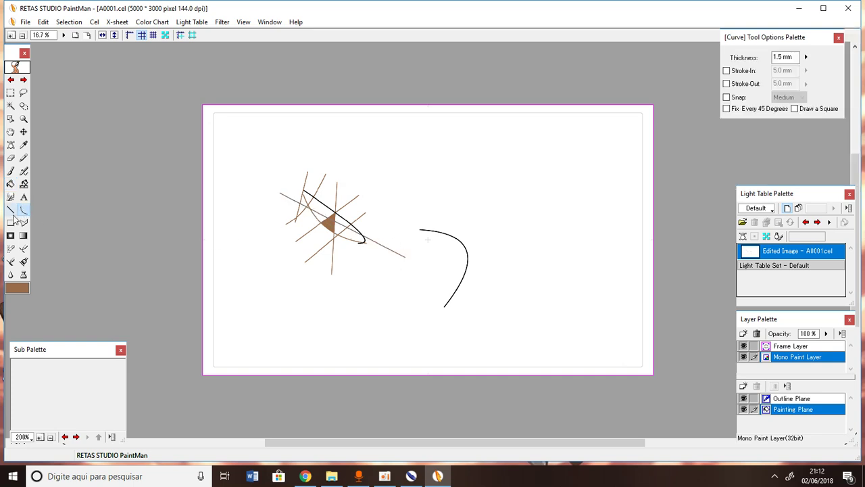
Fill the enclosed segment along the black line, beside the brown one, with red
click(10, 183)
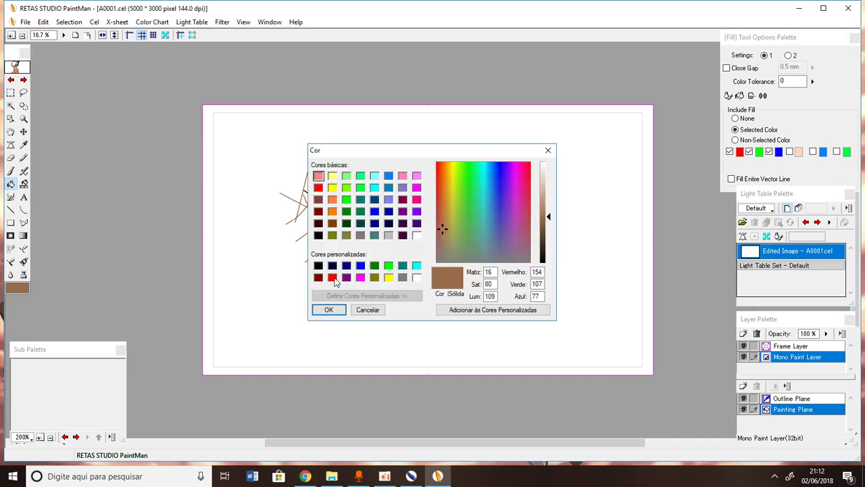
click(333, 277)
click(329, 309)
click(326, 208)
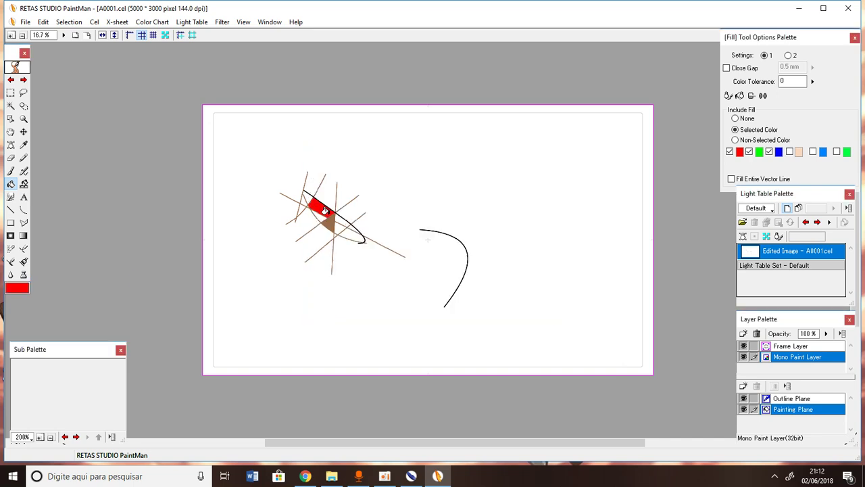
Fill the small triangular segment directly below the red area with dark green
click(23, 210)
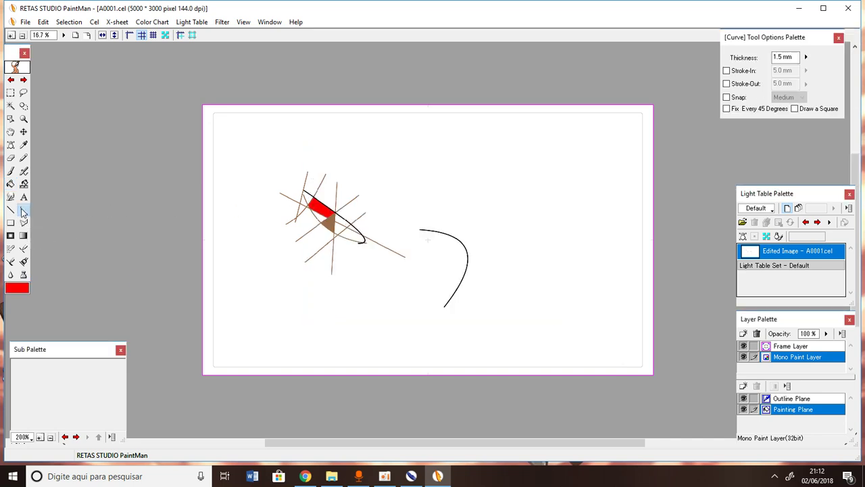
click(25, 289)
click(360, 210)
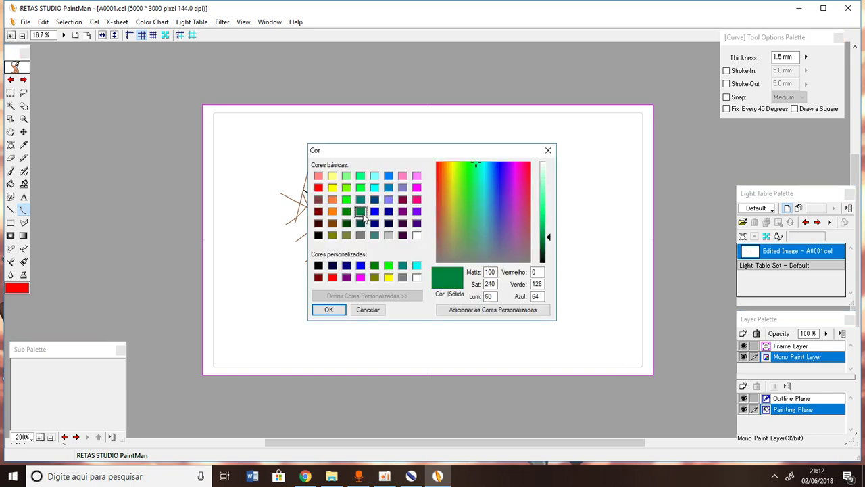
click(328, 309)
click(10, 184)
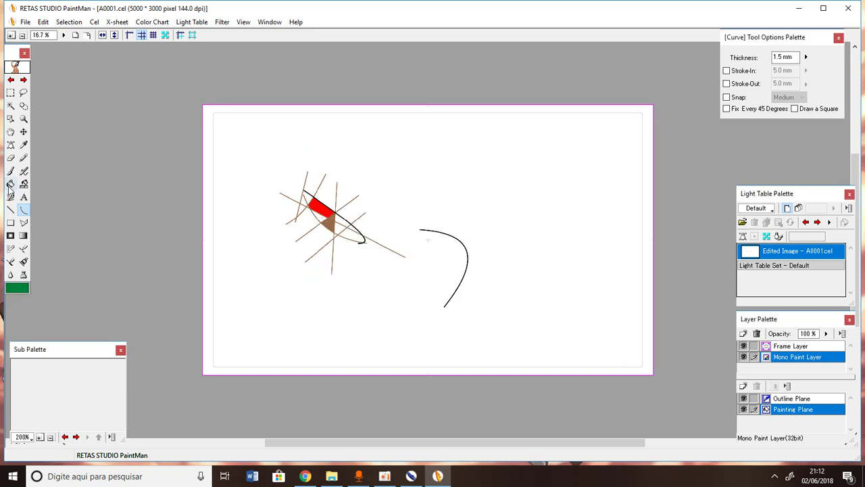
Try the Extender tool on the unpainted gap at the green segment's tip, and undo back through the green fill
scroll(317, 214, up, 2)
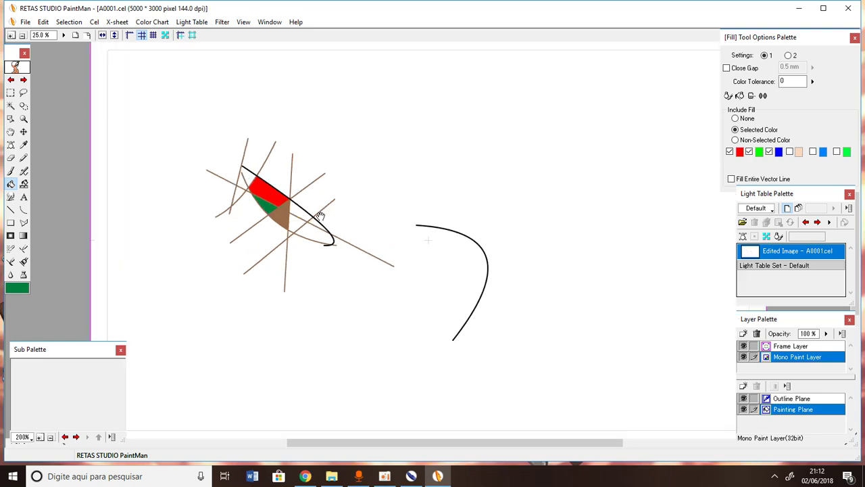
scroll(321, 216, up, 2)
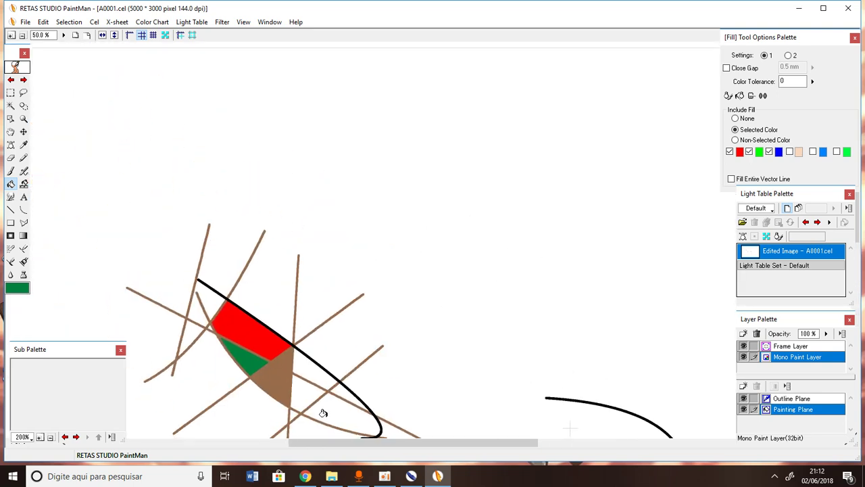
drag(326, 416, 463, 164)
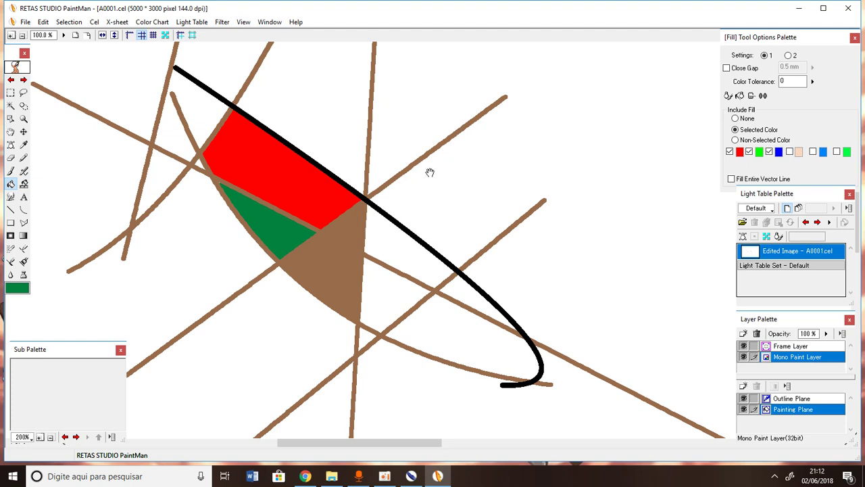
scroll(210, 176, up, 2)
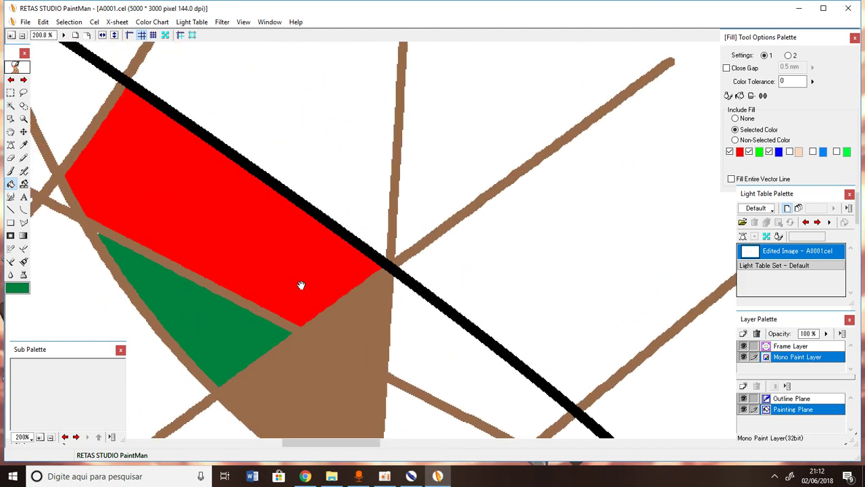
scroll(174, 262, up, 2)
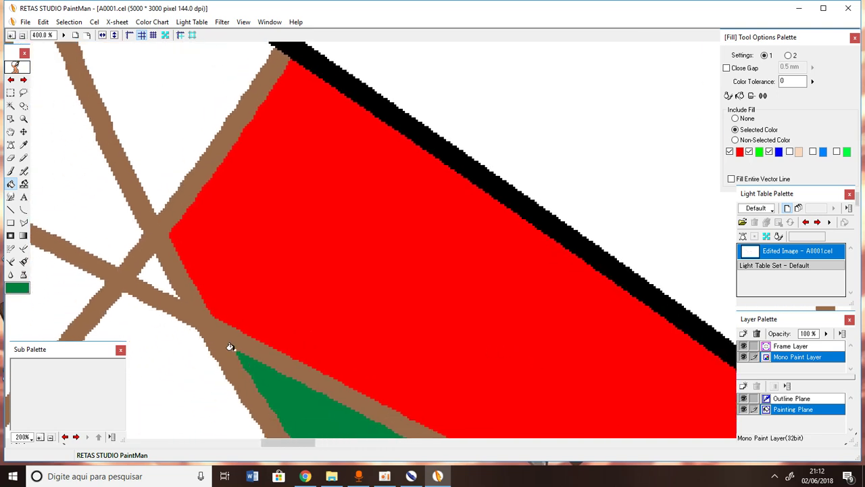
drag(291, 353, 249, 284)
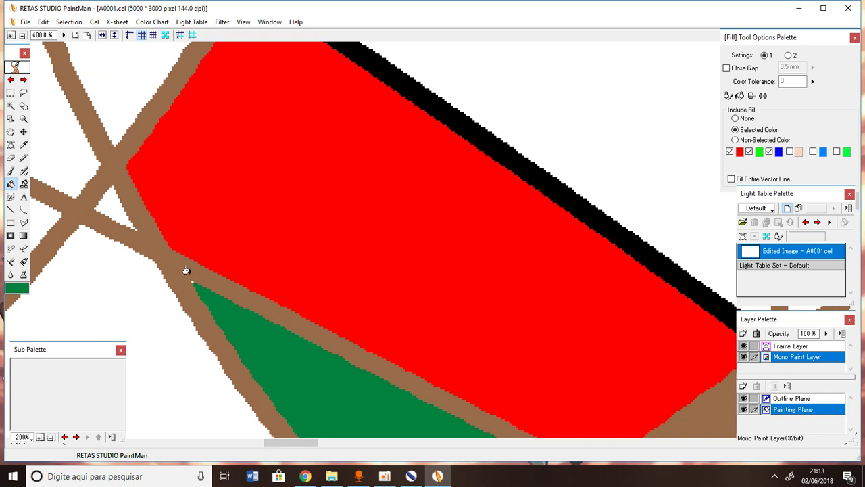
click(10, 198)
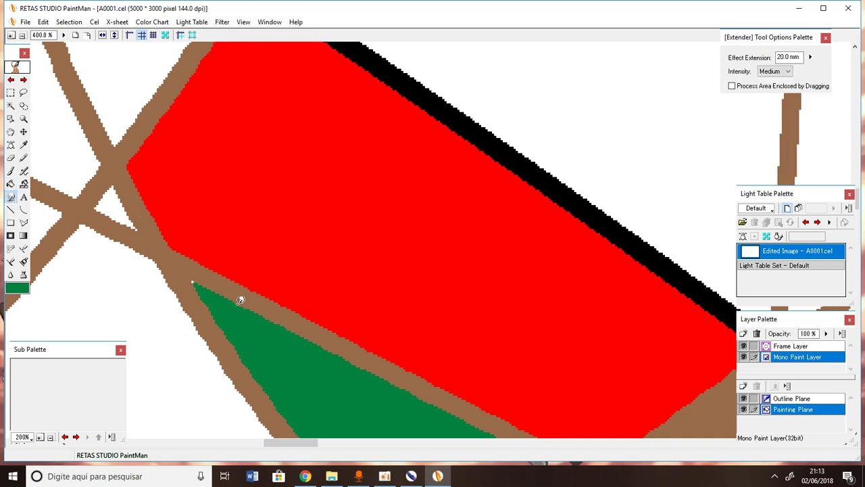
click(196, 286)
key(ctrl+z)
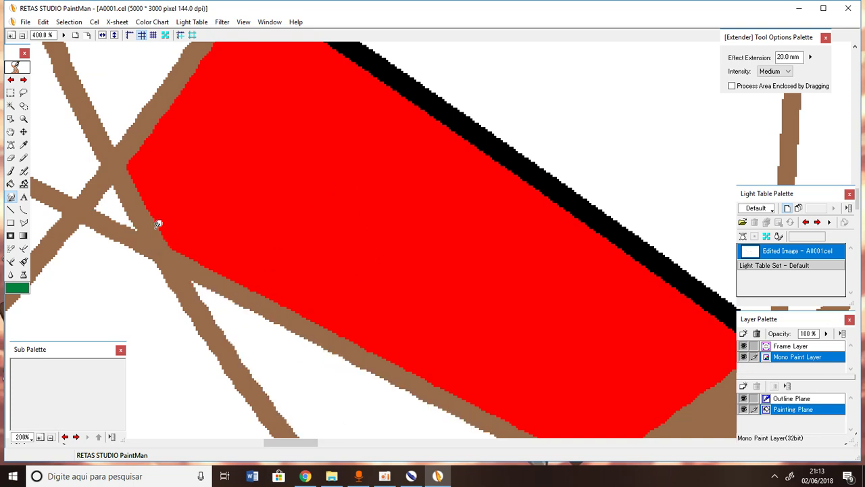
Apply the Extender tool around the line crossings next to the red area and display the unpainted areas in cyan
click(216, 247)
drag(299, 443, 286, 448)
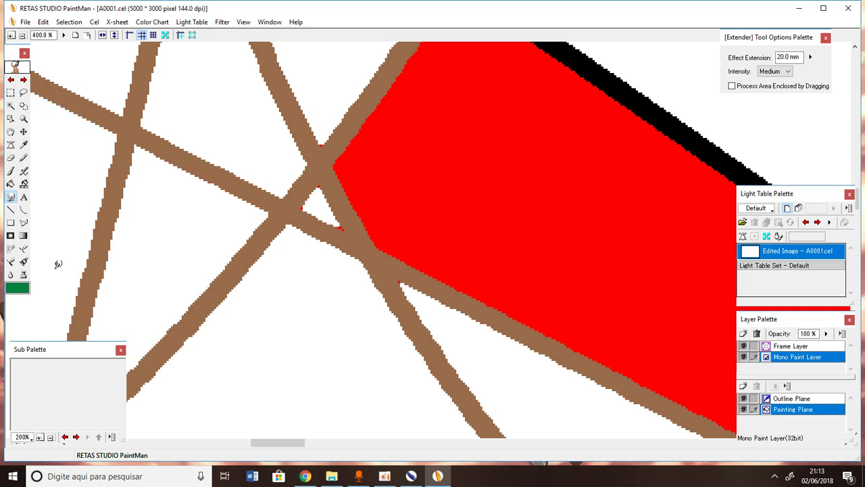
click(166, 44)
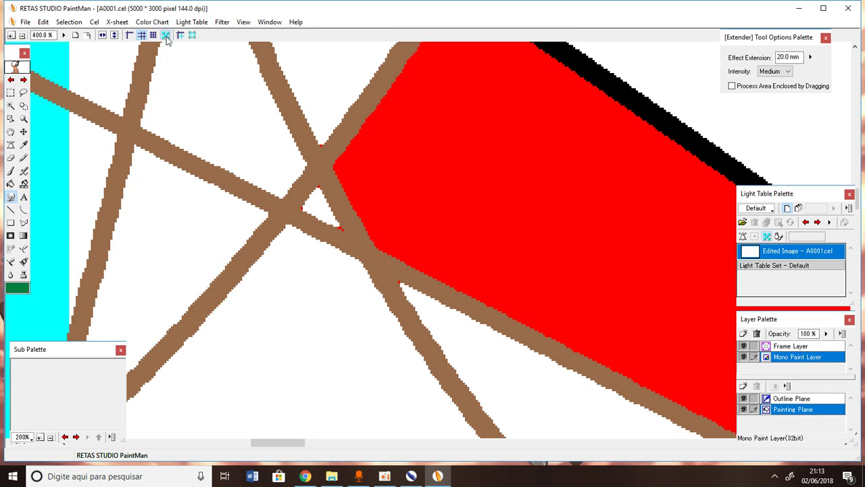
scroll(371, 243, down, 1)
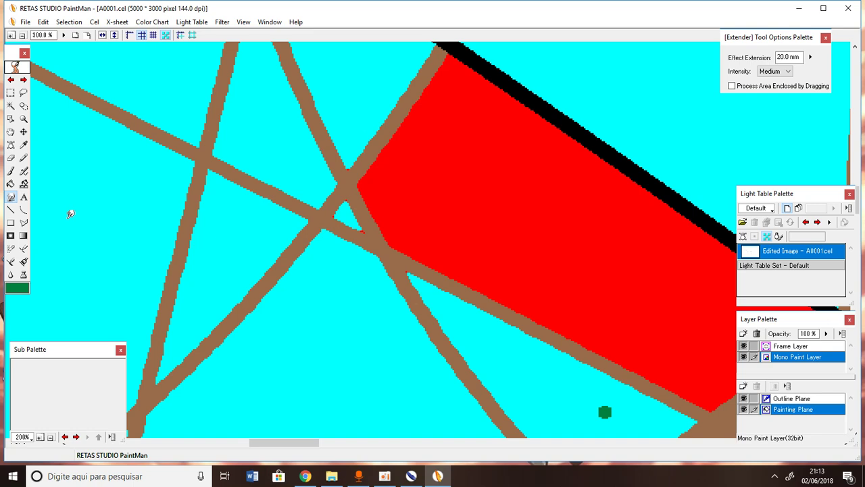
Set the colour to a near-white tint (244, 255, 250) and fill the large triangle between the crossing lines and the background around the shape
click(20, 291)
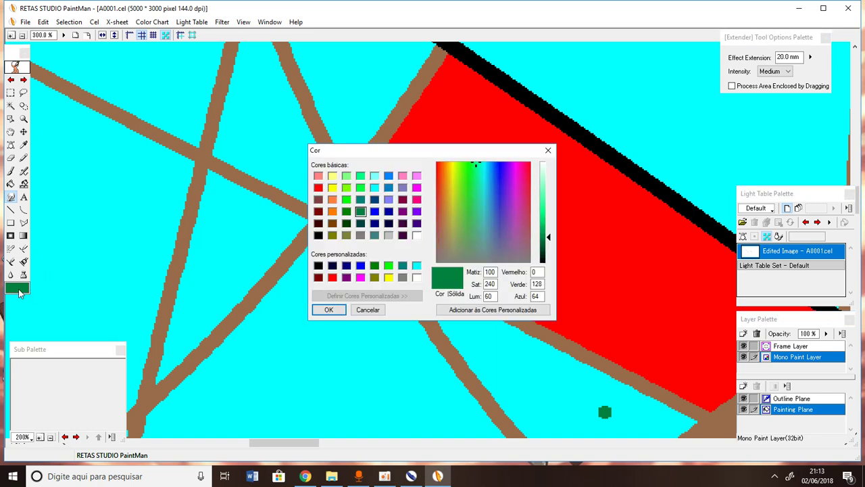
click(546, 165)
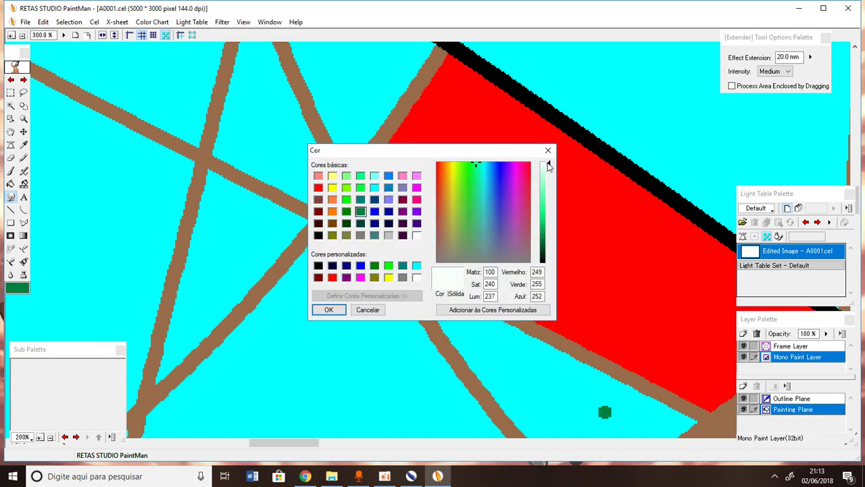
drag(549, 165, 550, 168)
click(329, 310)
click(11, 184)
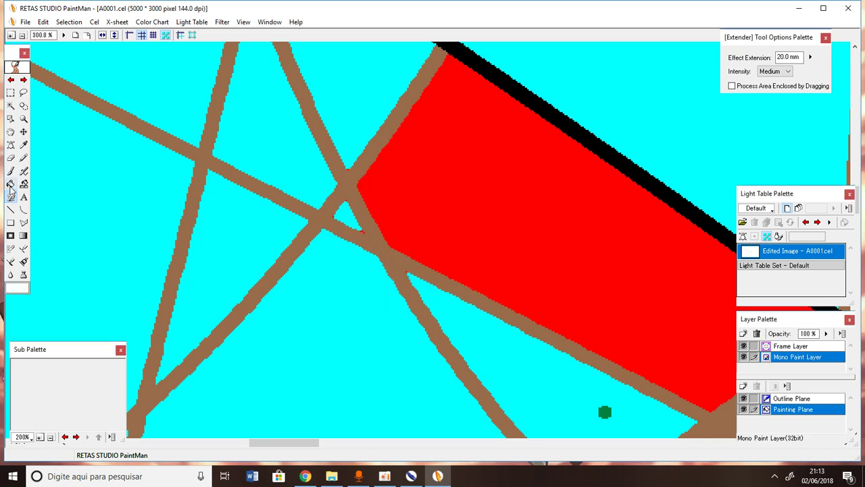
click(263, 250)
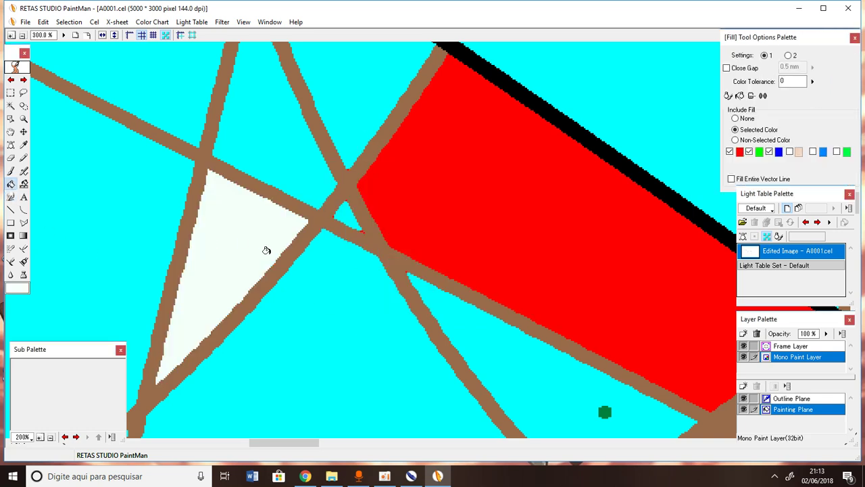
click(328, 267)
scroll(281, 187, up, 3)
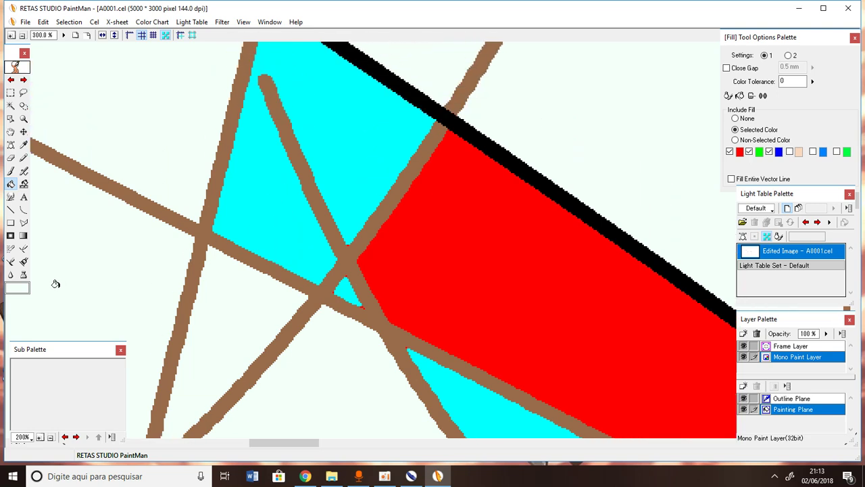
Try filling the large triangle between the crossing lines with pure white (255, 255, 255)
click(18, 290)
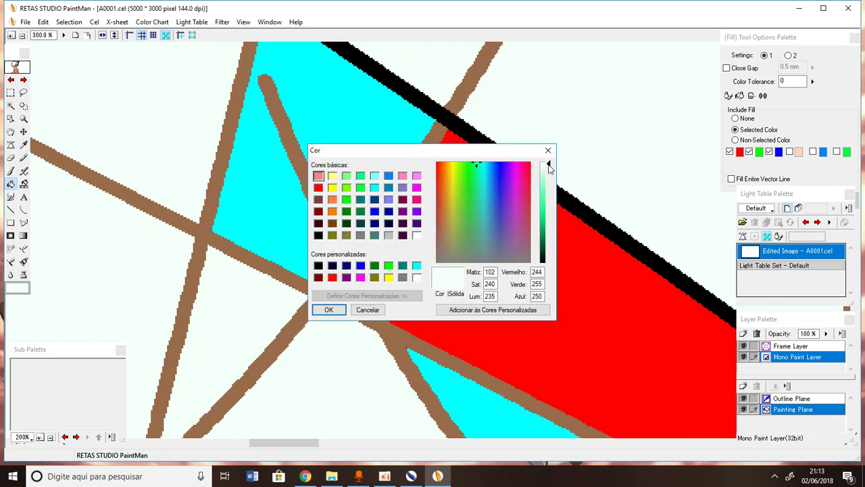
click(548, 164)
click(328, 309)
click(224, 294)
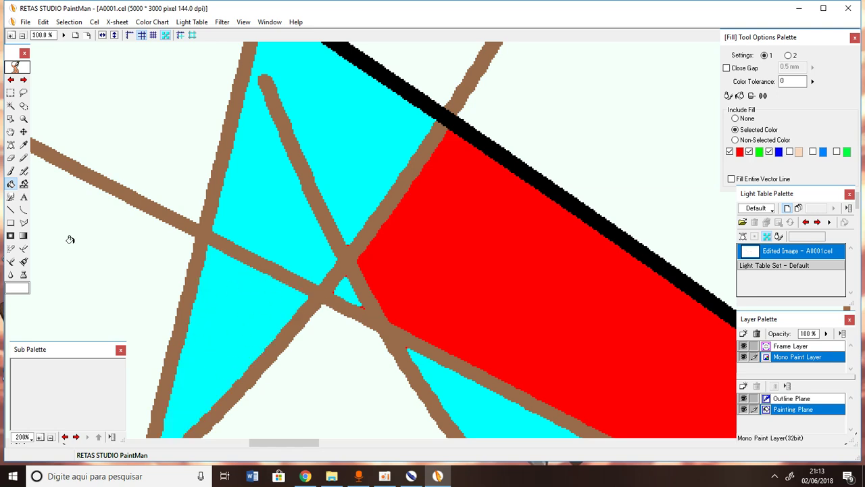
Choose a slightly darker off-white and fill the large triangle and the area between the black line's upper end and the red segment
click(18, 289)
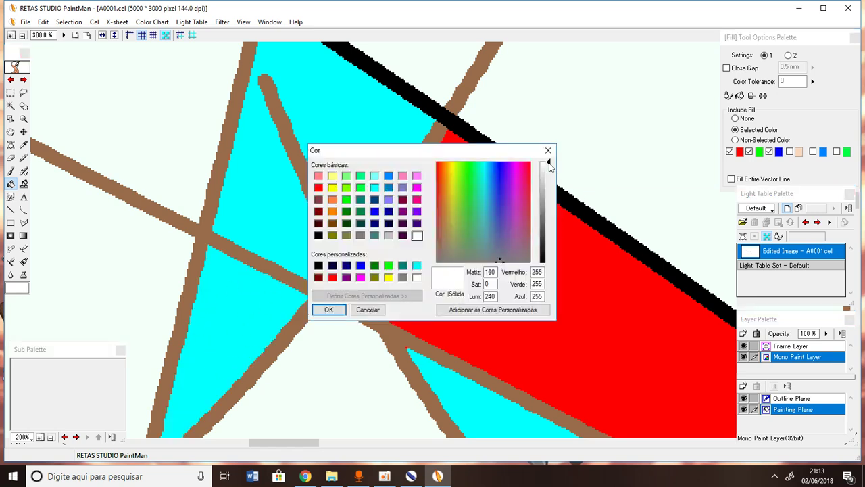
click(317, 310)
click(224, 313)
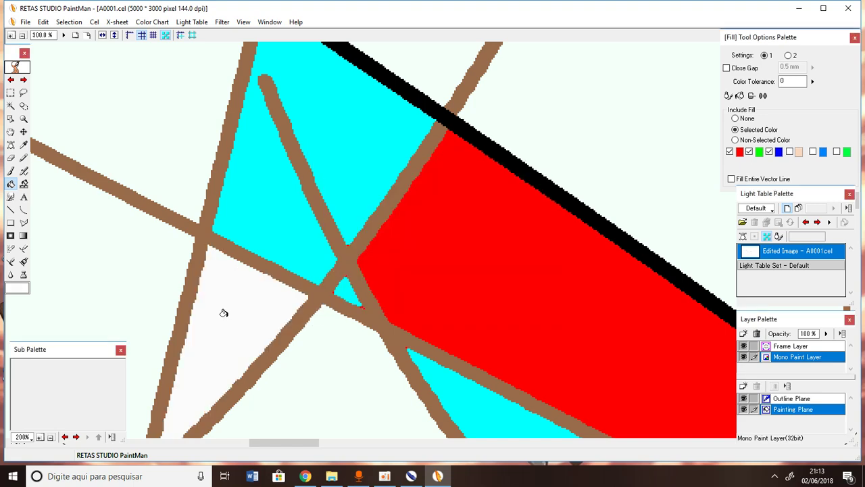
scroll(238, 324, up, 5)
click(315, 253)
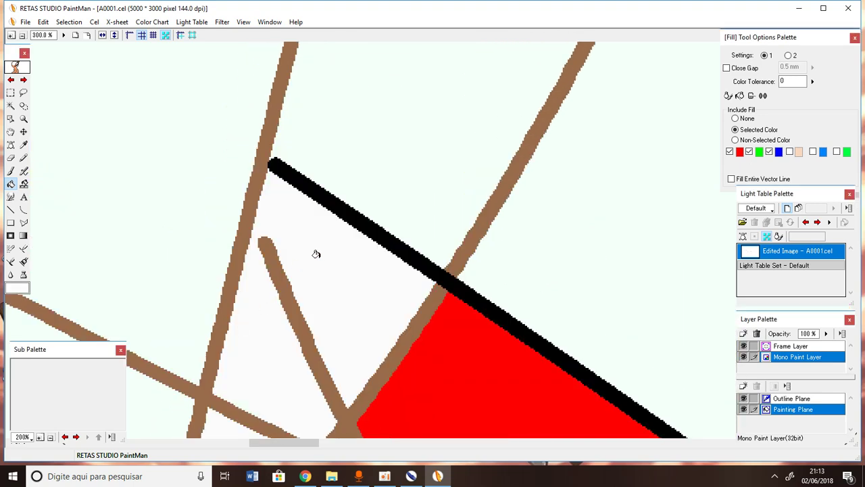
scroll(319, 257, down, 4)
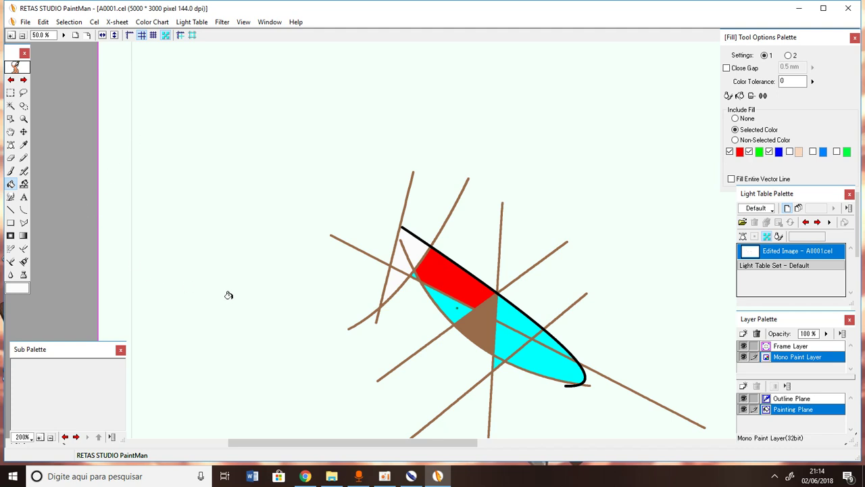
drag(82, 347, 77, 339)
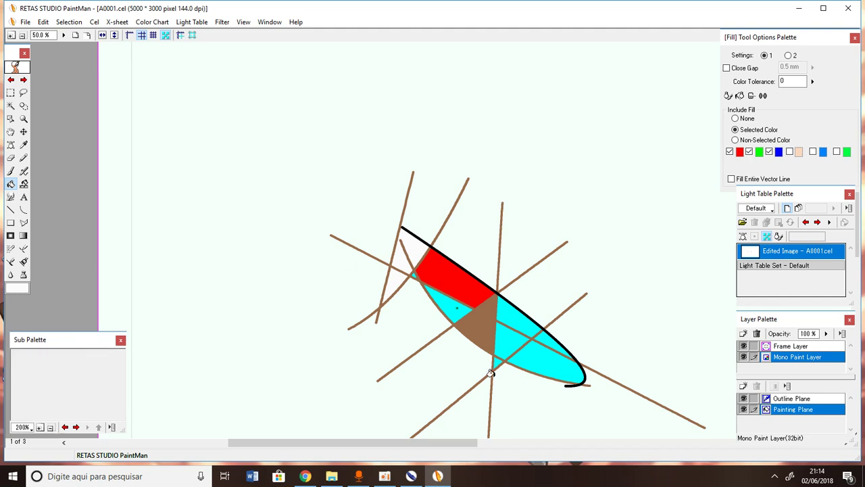
click(863, 476)
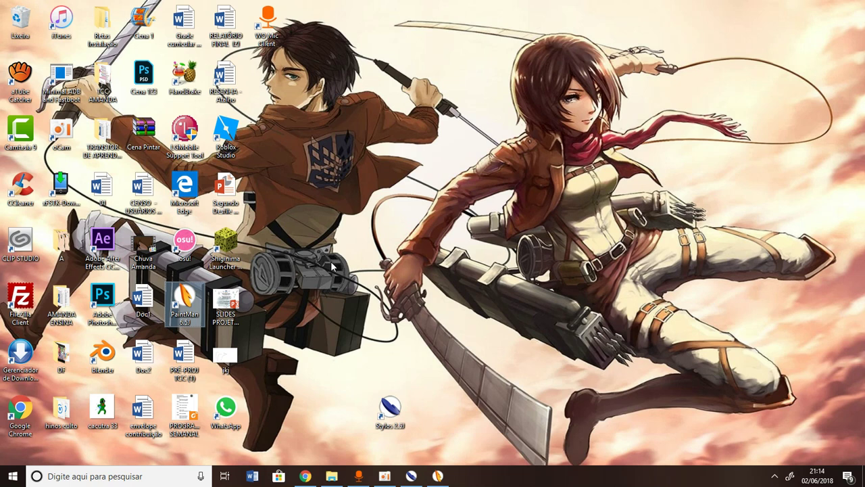
click(233, 196)
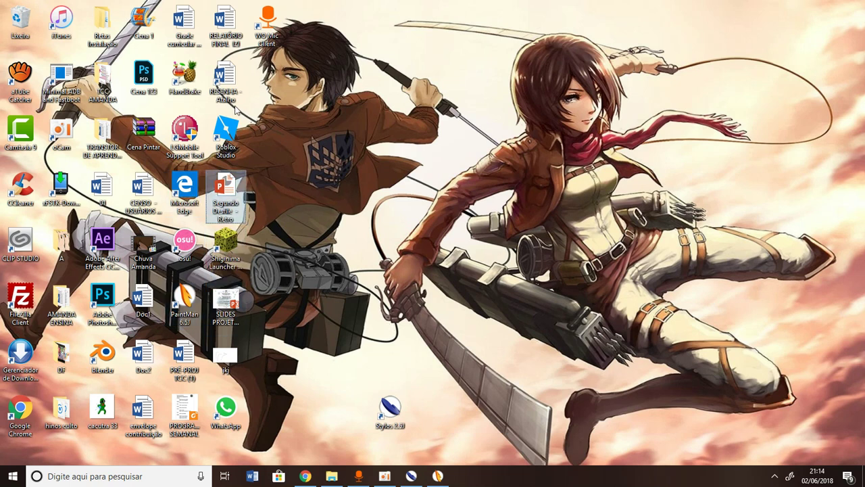
click(232, 145)
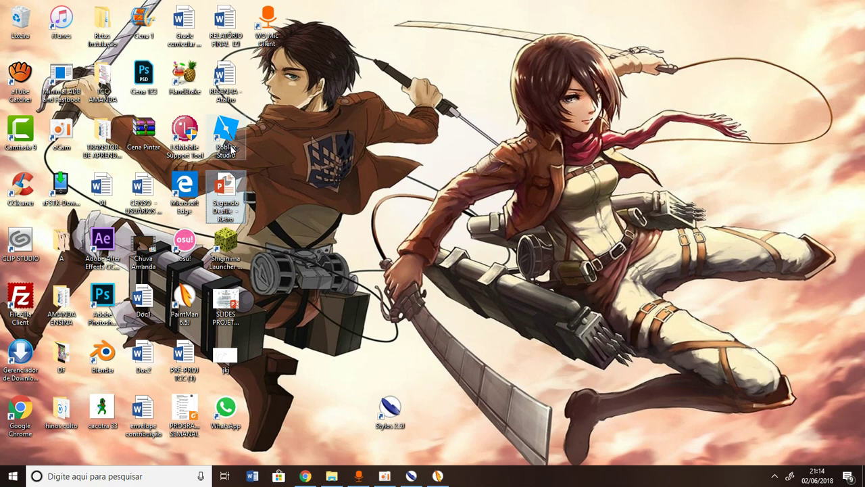
click(238, 194)
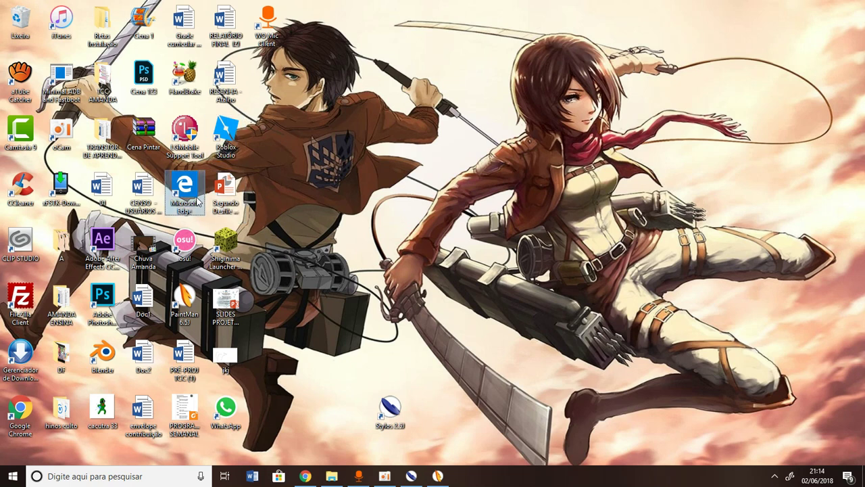
key(Up)
key(Left)
key(Left)
key(Down)
key(Right)
key(Right)
key(Up)
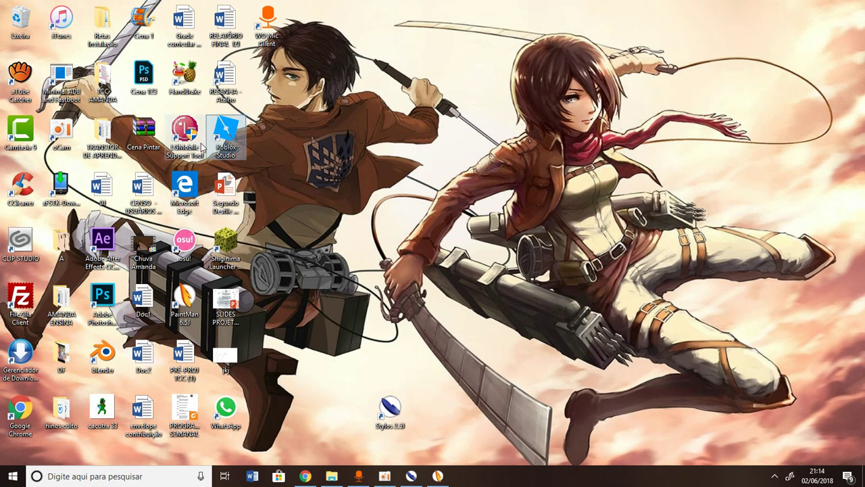
key(Left)
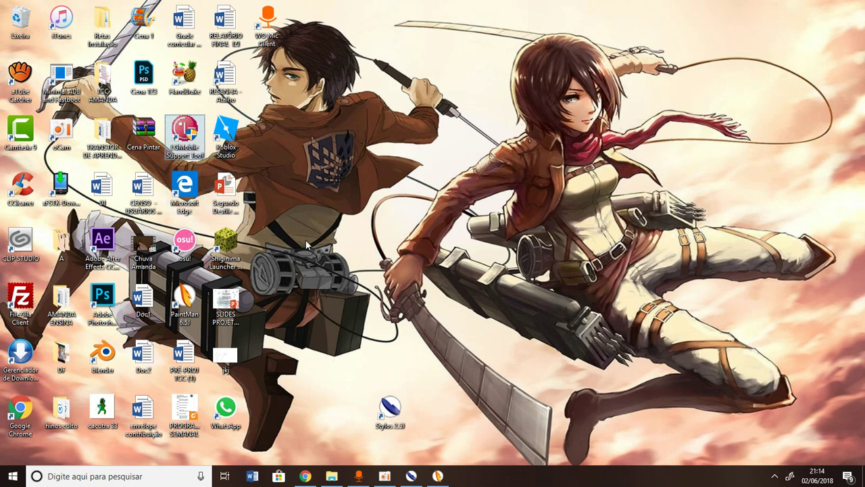
key(Down)
key(Down)
key(Down)
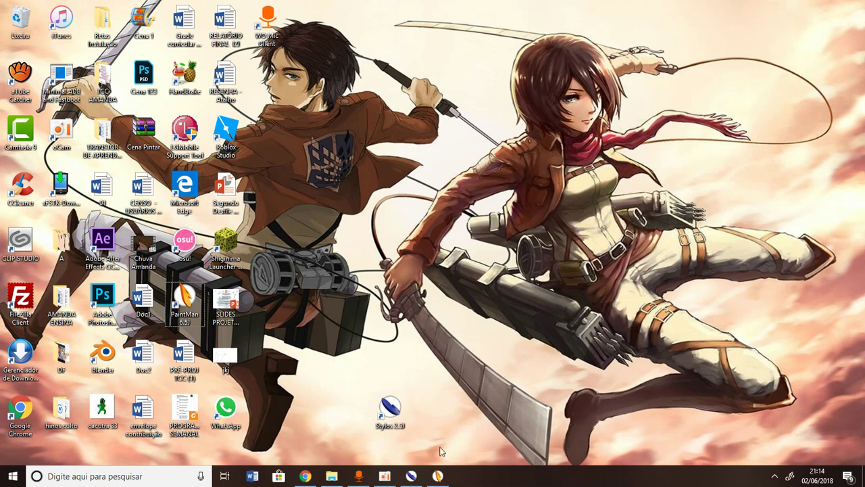
click(332, 476)
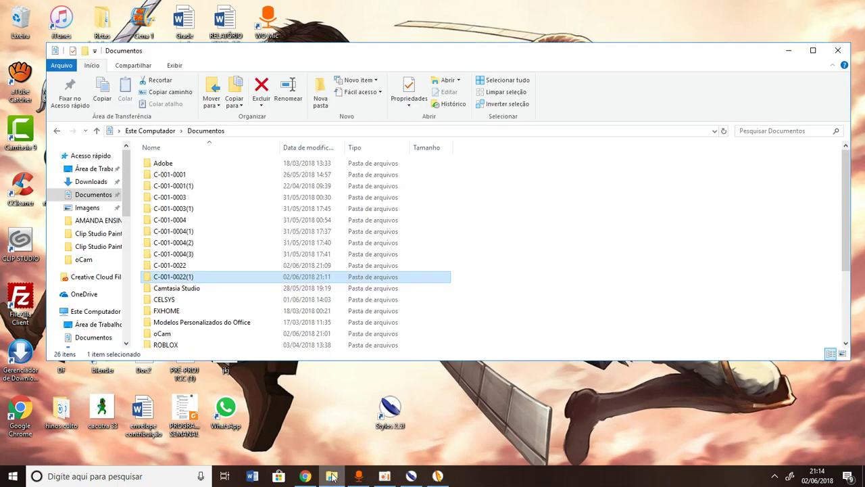
click(788, 50)
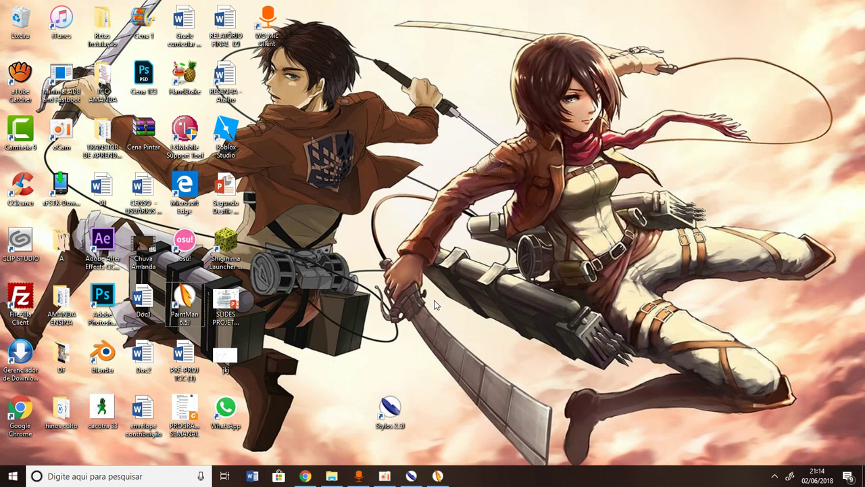
click(384, 476)
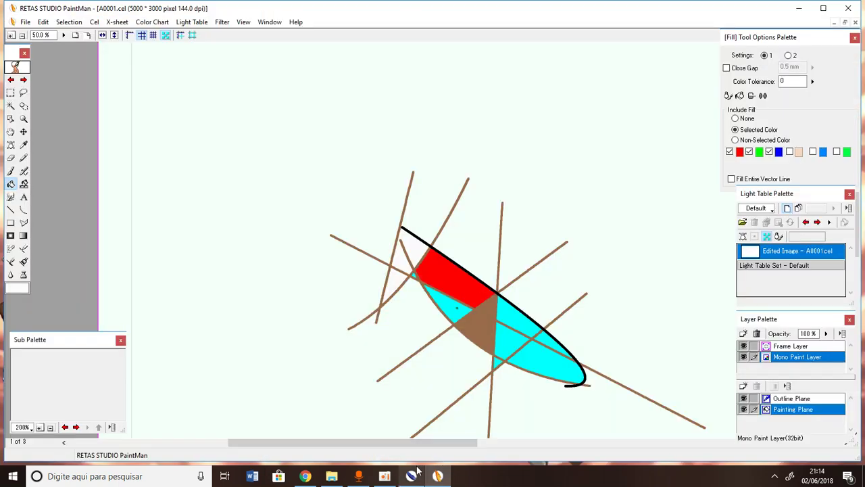